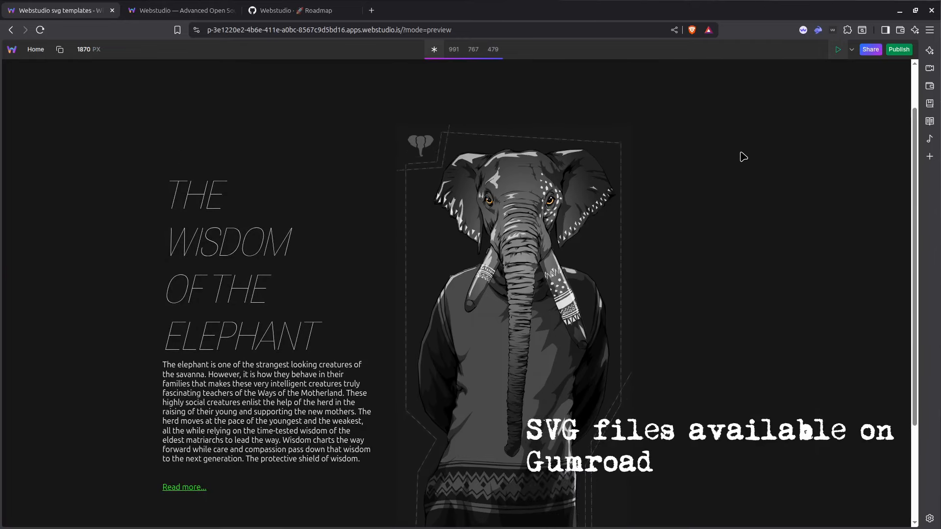
Look over the elephant page preview, including its text block and the full SVG illustration.
scroll(744, 157, down, 2)
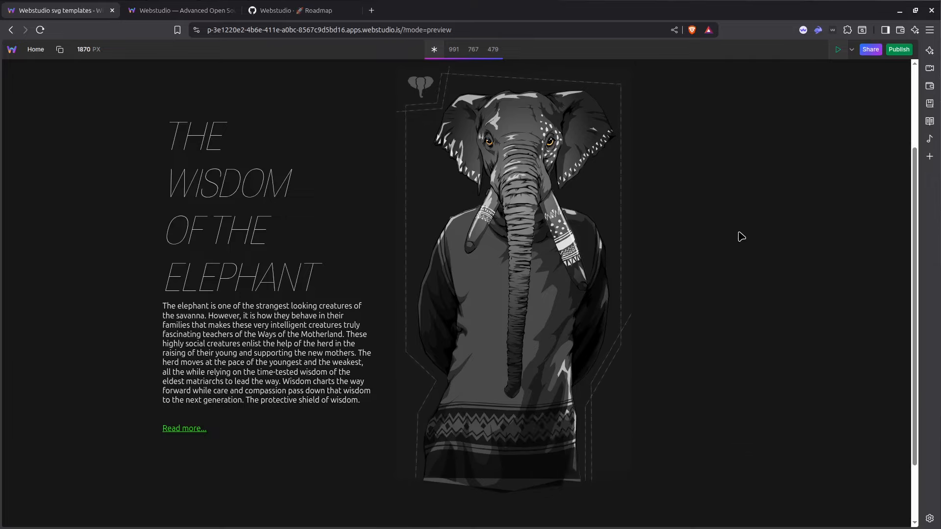
scroll(720, 181, up, 2)
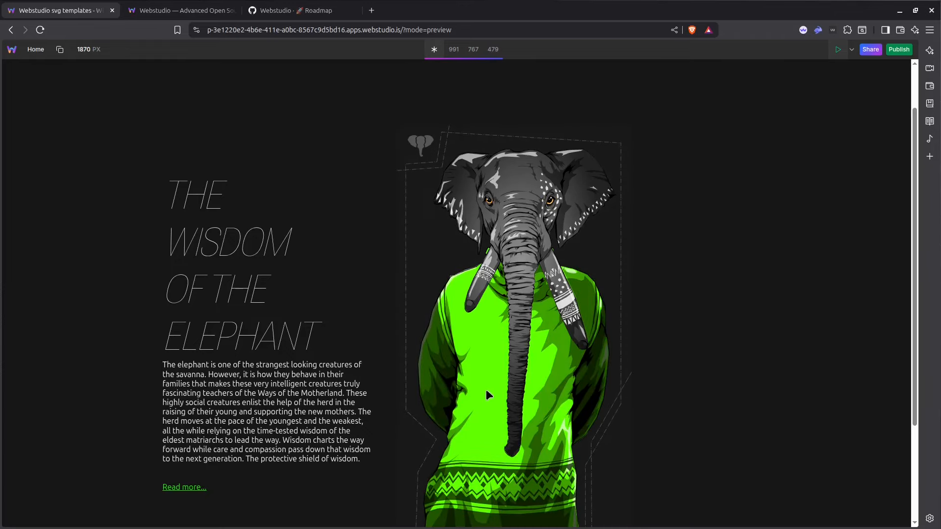
scroll(492, 356, down, 2)
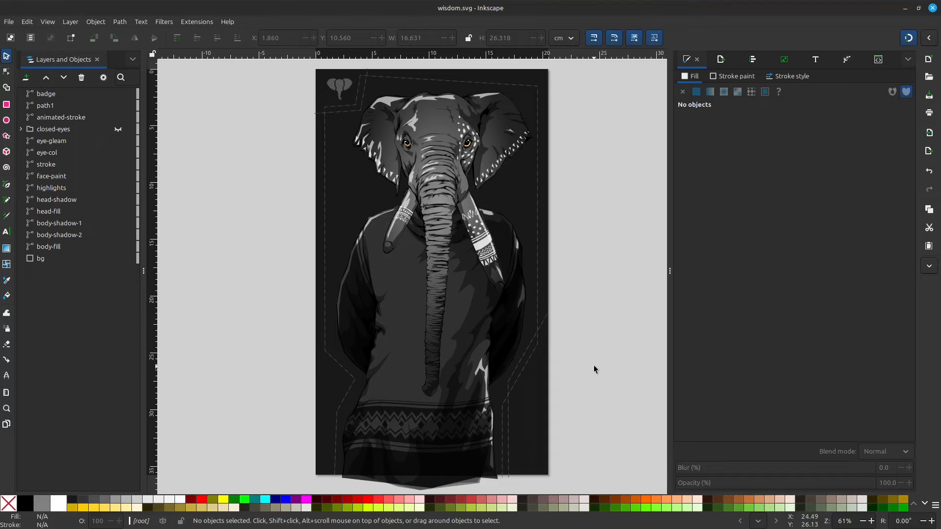
In Inkscape, move the body-shadow-2 and body-shadow-1 paths off the page onto empty canvas, to about X -18 cm.
drag(451, 333, 500, 302)
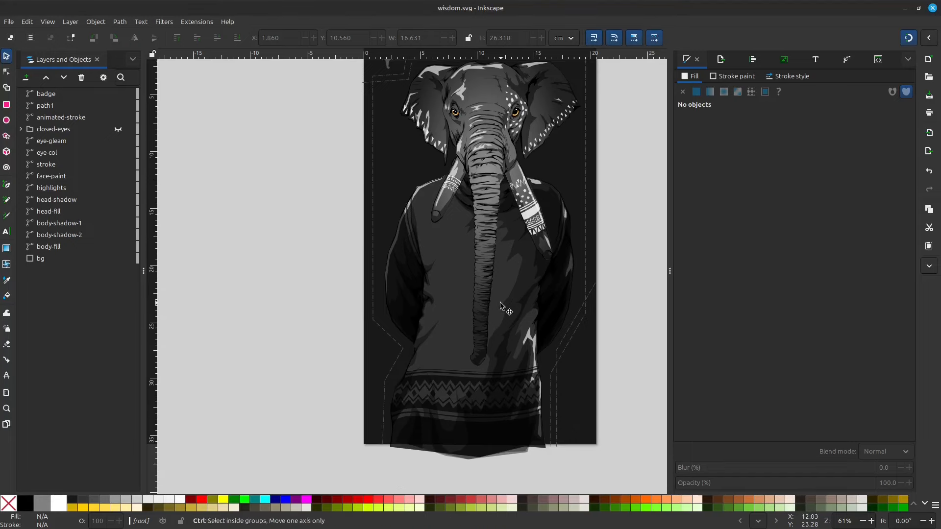
scroll(500, 302, up, 1)
scroll(553, 222, down, 3)
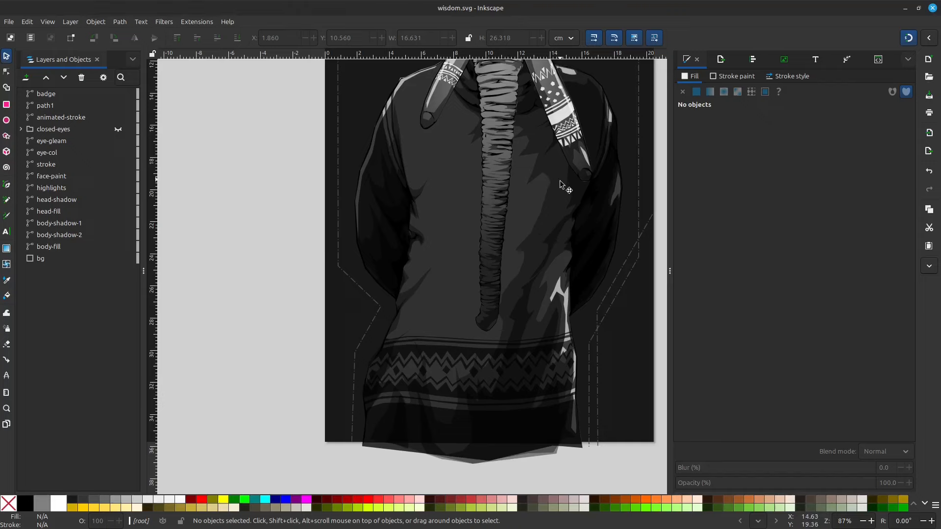
drag(523, 211, 231, 226)
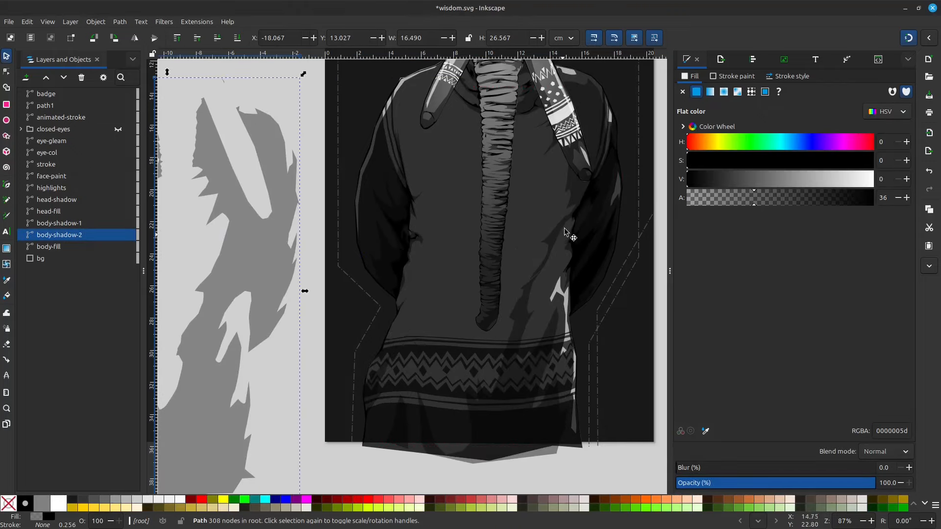
drag(553, 241, 251, 294)
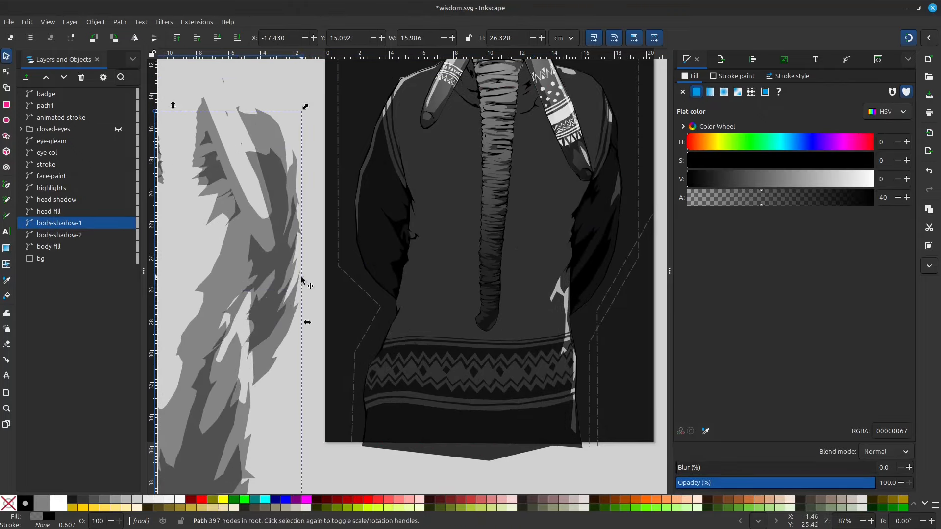
scroll(316, 210, left, 1)
drag(317, 210, 329, 214)
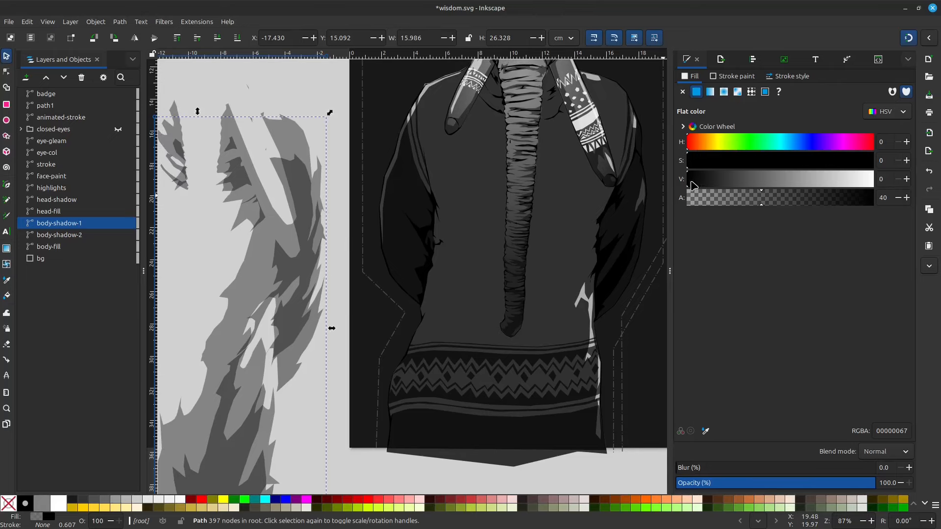
click(689, 180)
drag(295, 273, 350, 277)
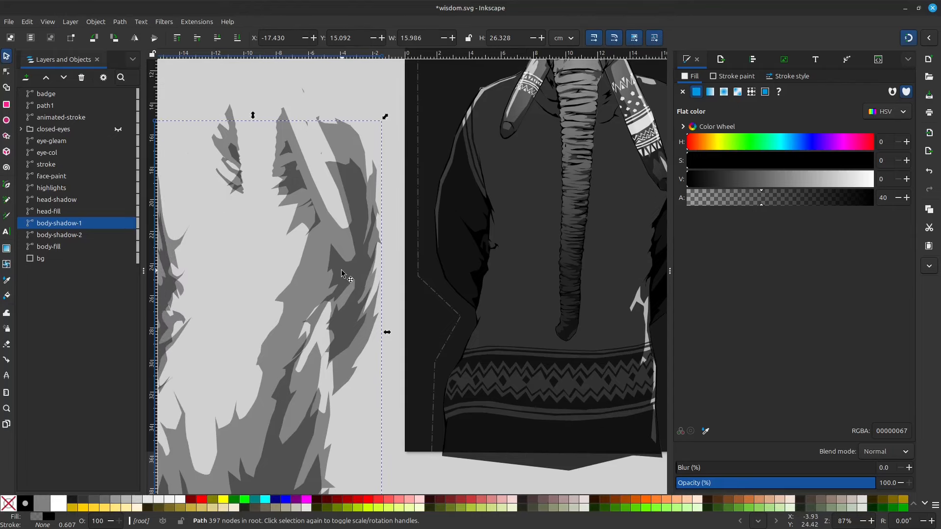
drag(261, 238, 324, 248)
drag(408, 278, 398, 270)
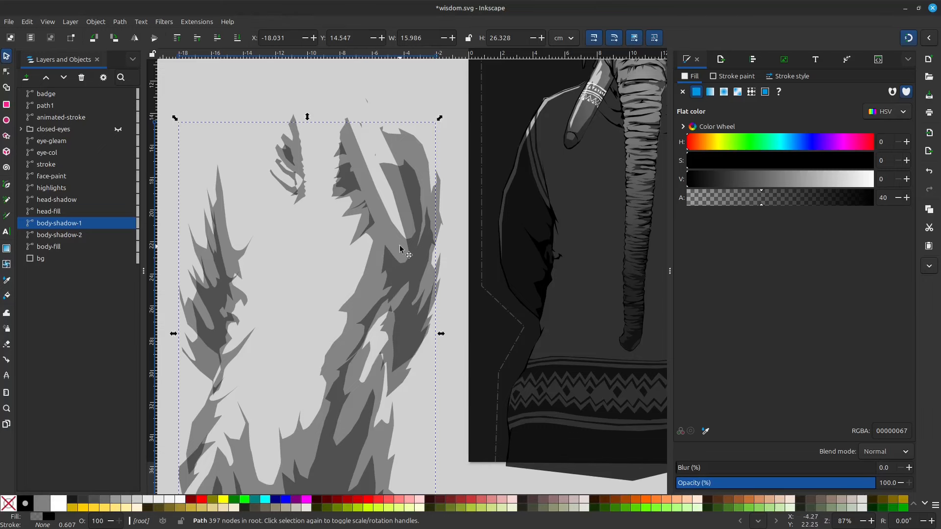
scroll(352, 240, down, 1)
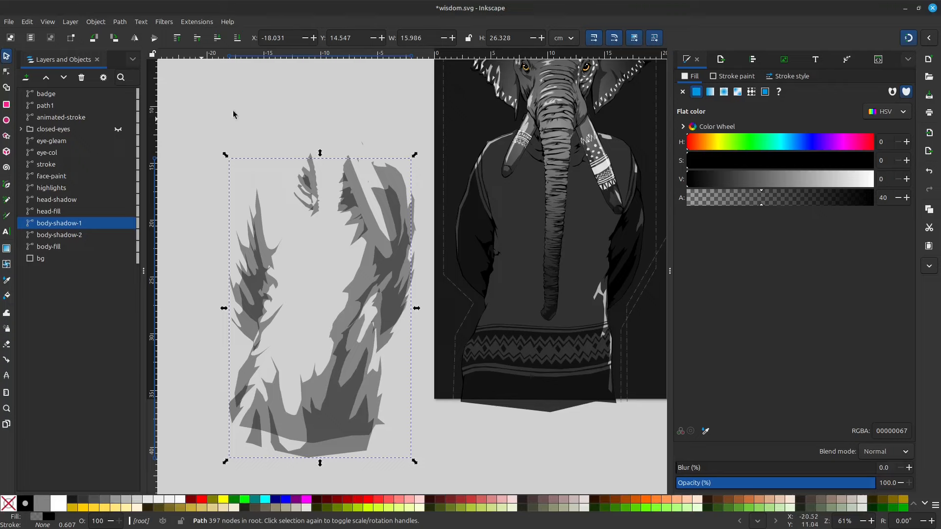
Undo the moves of the two body shadow paths.
click(378, 104)
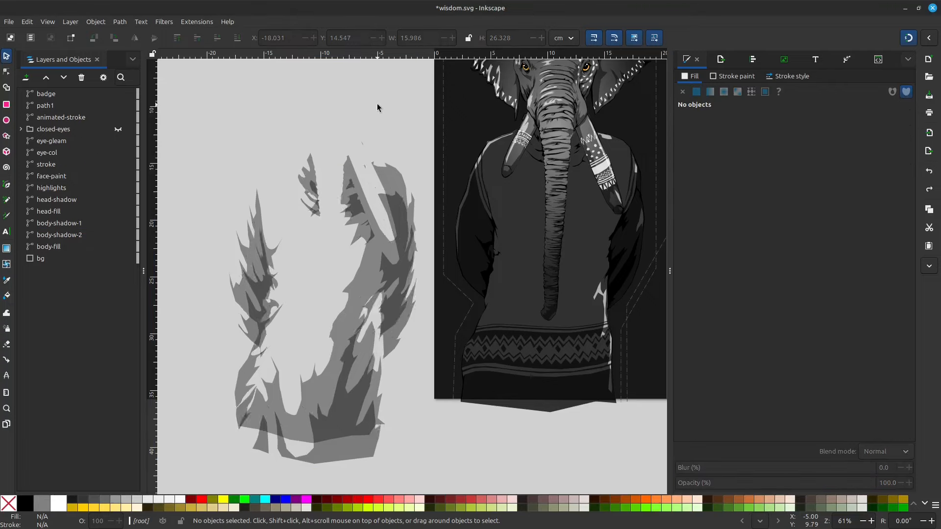
key(ctrl+z)
key(ctrl+z)
Move the sweater pattern path1, body-shadow-1 and body-shadow-2 beside the page to about X -15 cm, and select body-fill.
drag(404, 164, 295, 190)
drag(398, 315, 407, 271)
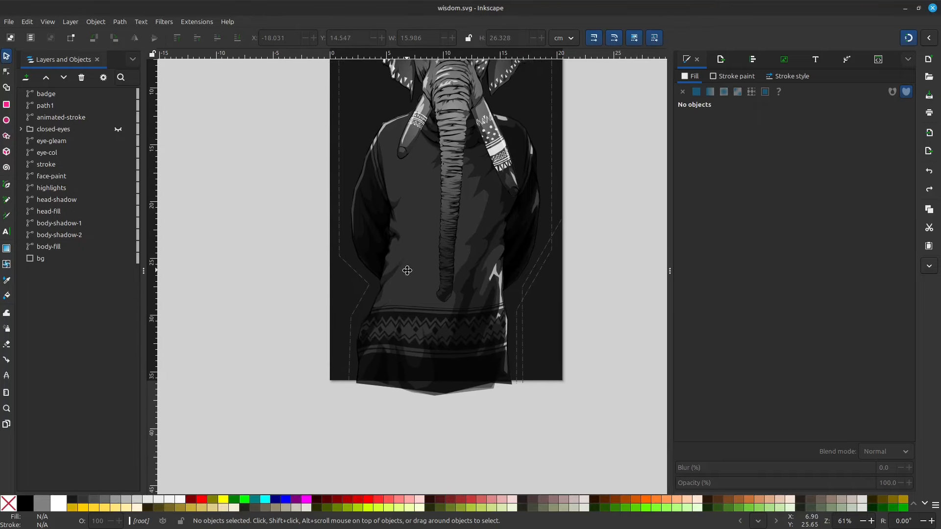
drag(450, 366, 257, 322)
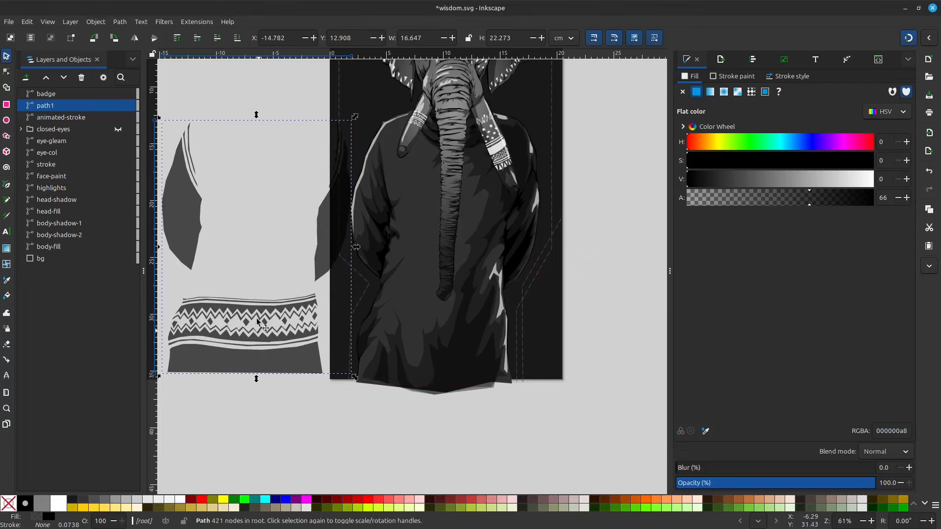
drag(461, 363, 294, 345)
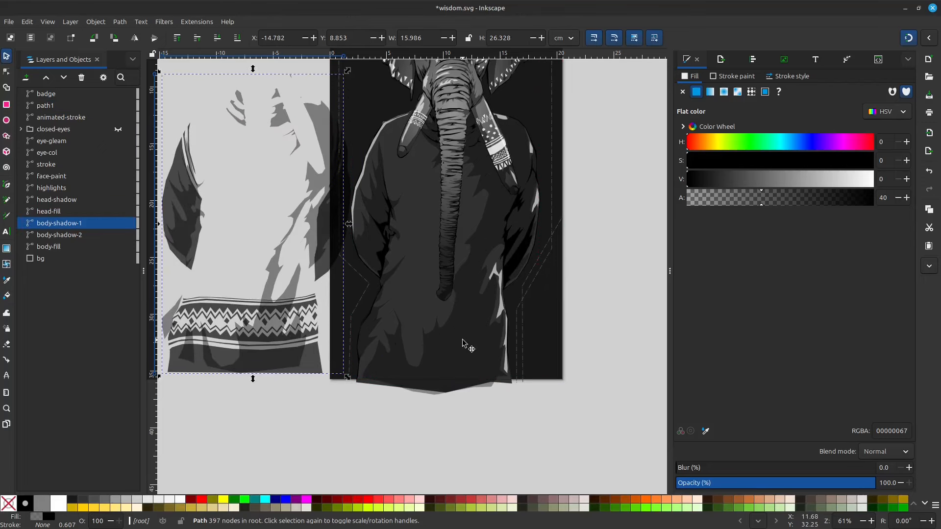
drag(463, 343, 274, 333)
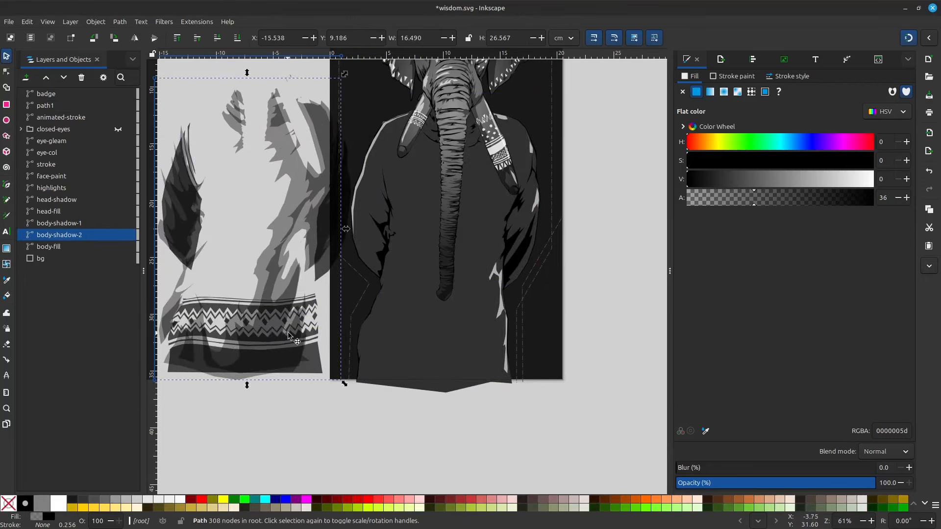
click(439, 327)
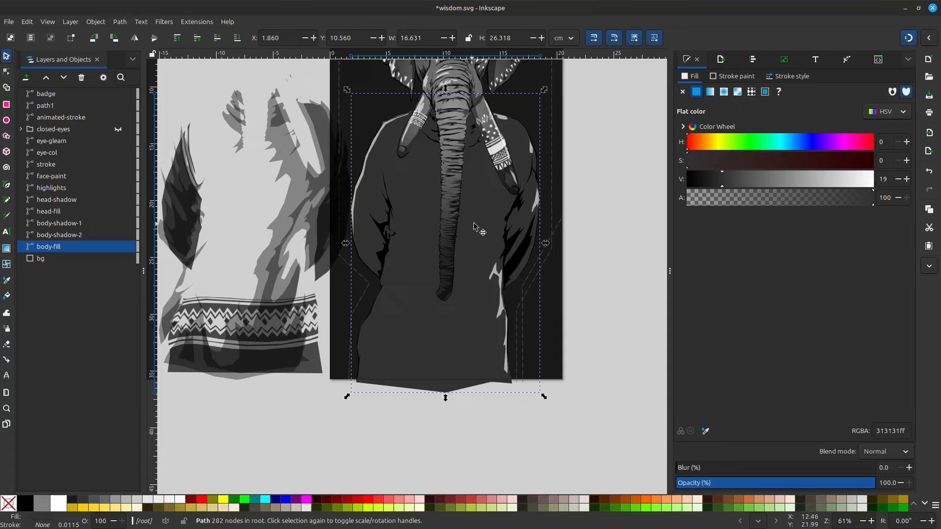
Deselect the body fill and undo the moves of the sweater pattern and shadow paths.
click(574, 231)
key(ctrl+z)
key(ctrl+z)
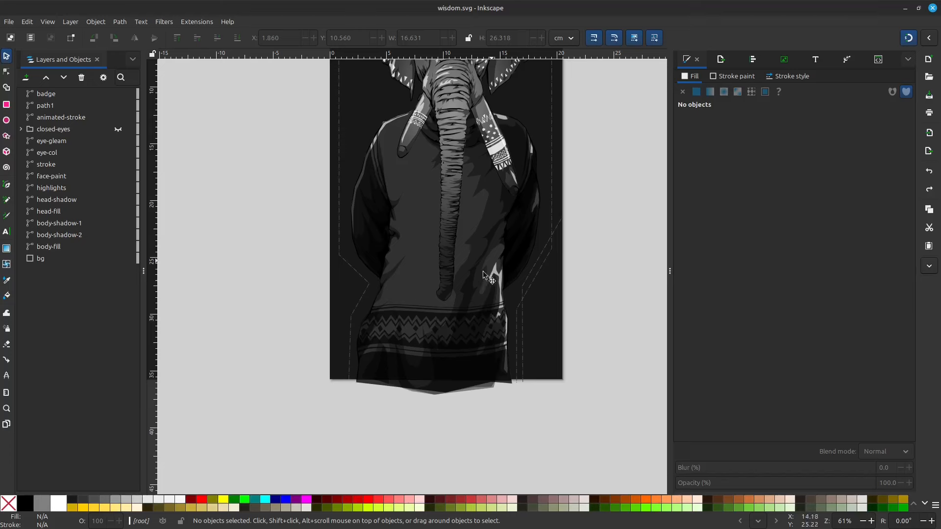
Set the body-fill path's fill saturation to 100 and its value to 40.
click(418, 191)
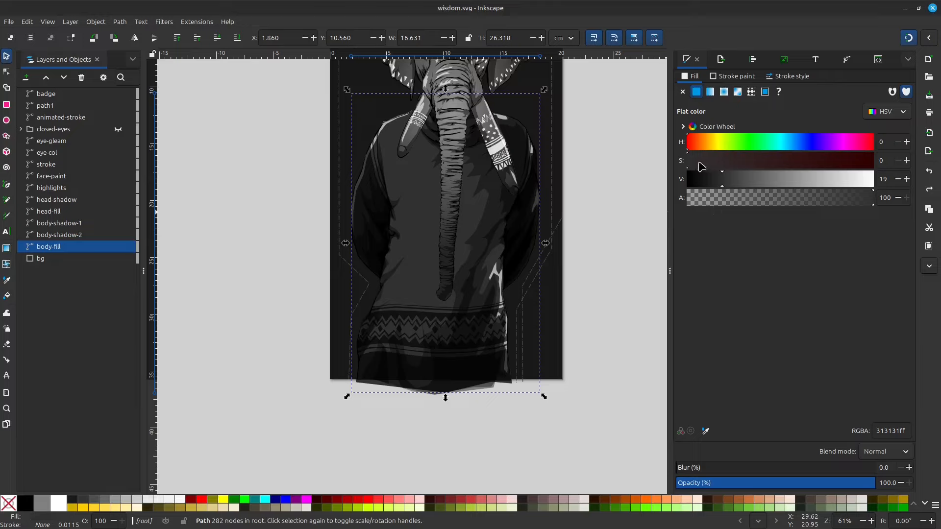
drag(694, 163, 877, 162)
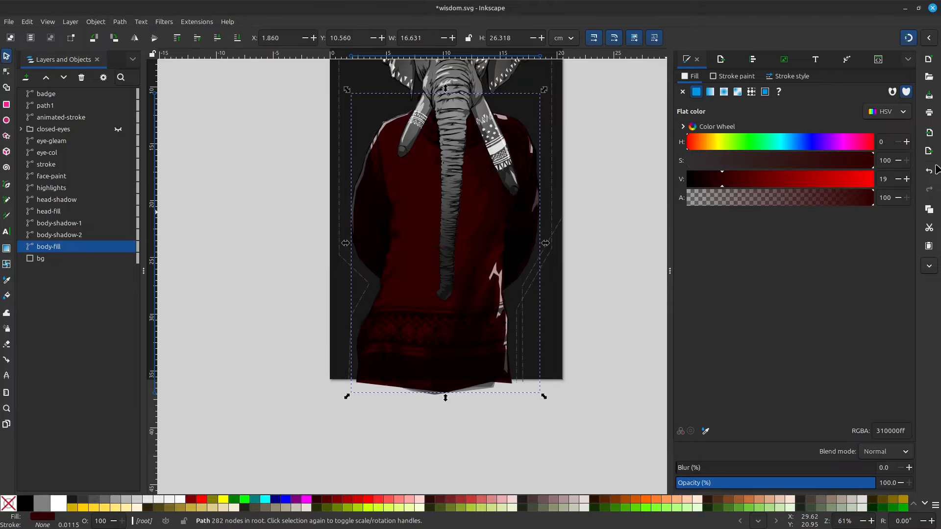
drag(724, 180, 763, 185)
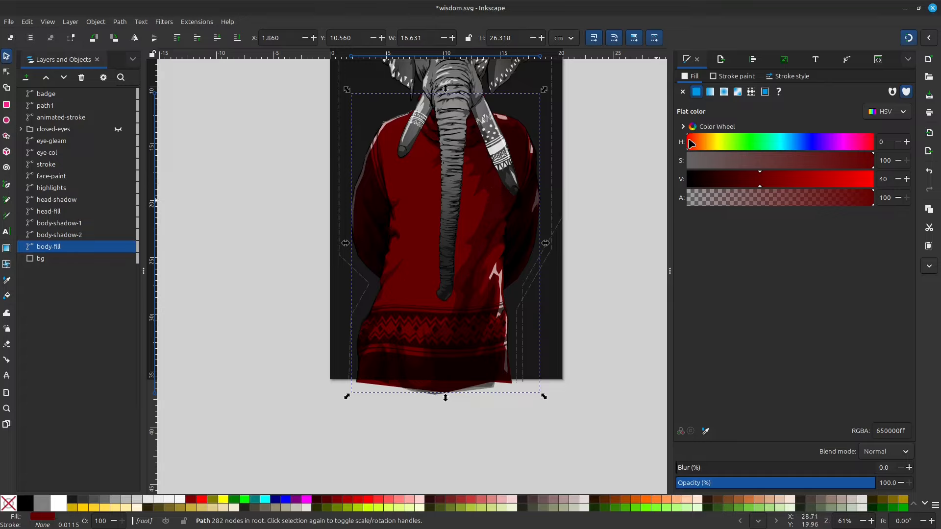
Shift the hue of the sweater's body-fill through green and yellow to 44.
drag(692, 143, 729, 145)
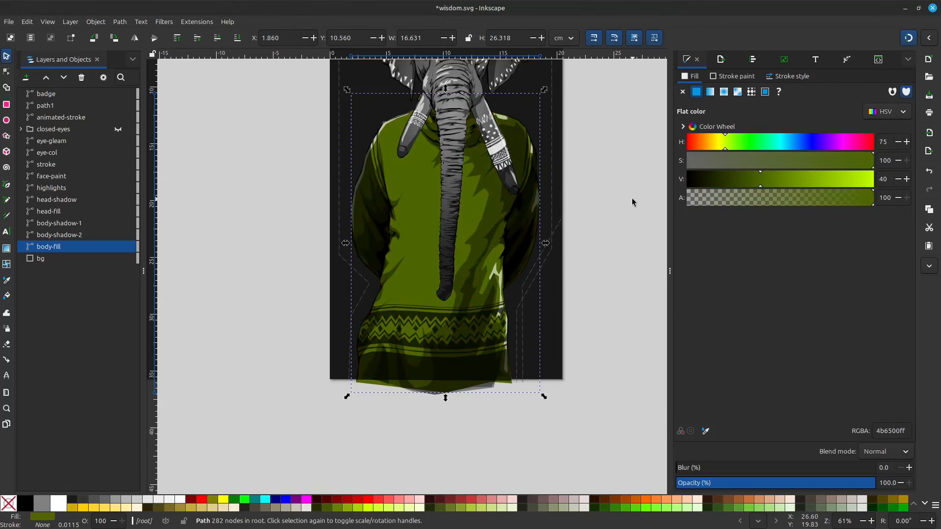
scroll(596, 204, up, 2)
drag(601, 191, 590, 231)
mouse_move(726, 143)
mouse_down()
mouse_move(695, 144)
mouse_move(718, 144)
mouse_up()
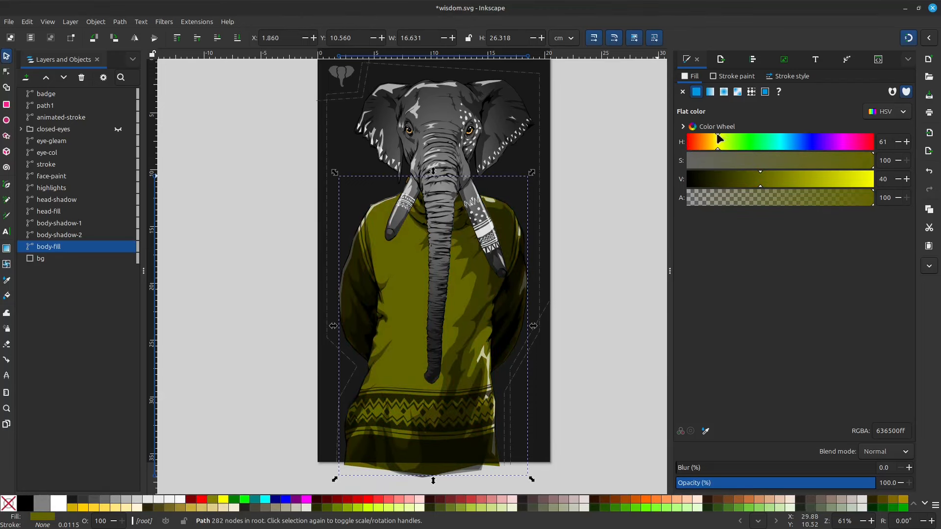
mouse_move(718, 145)
mouse_down()
mouse_move(872, 147)
mouse_move(701, 145)
mouse_move(709, 147)
mouse_up()
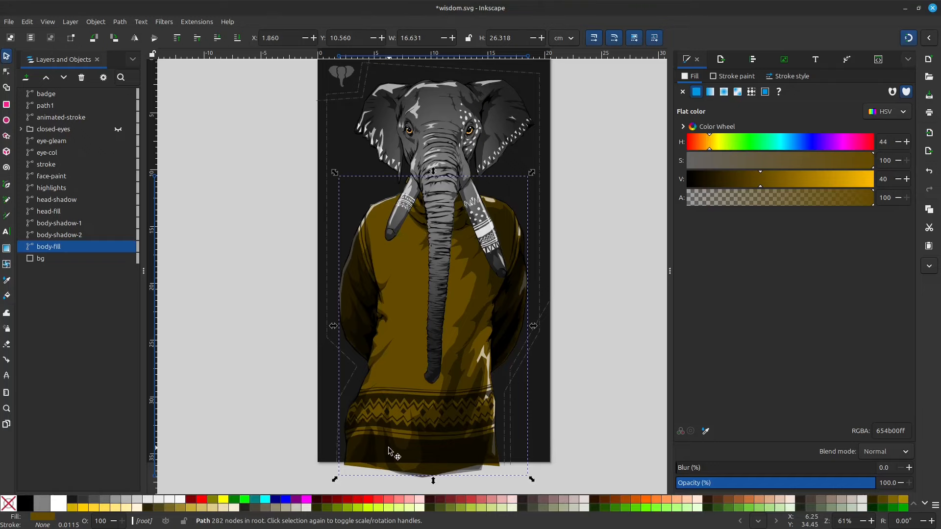
Select the dashed animated-stroke path framing the elephant, examine its nodes, and return to the Selector tool.
drag(616, 171, 623, 213)
scroll(557, 147, up, 2)
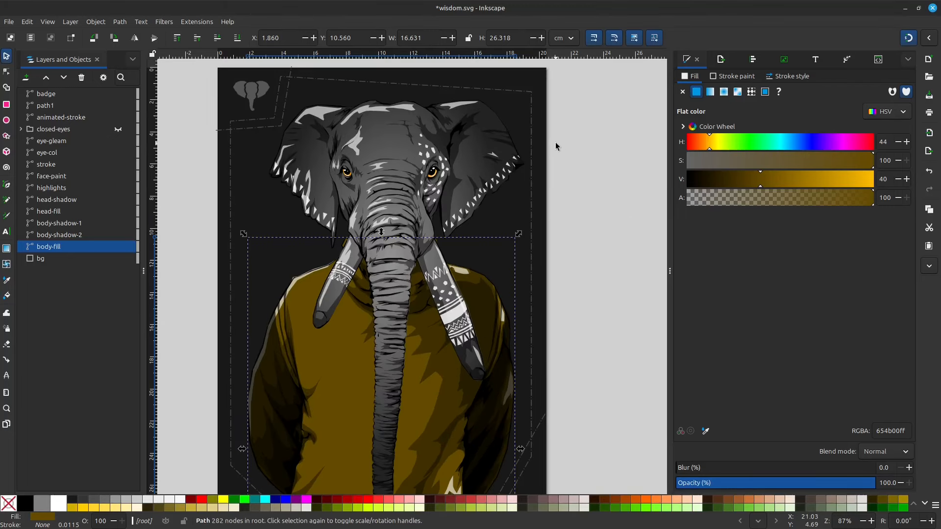
double_click(567, 143)
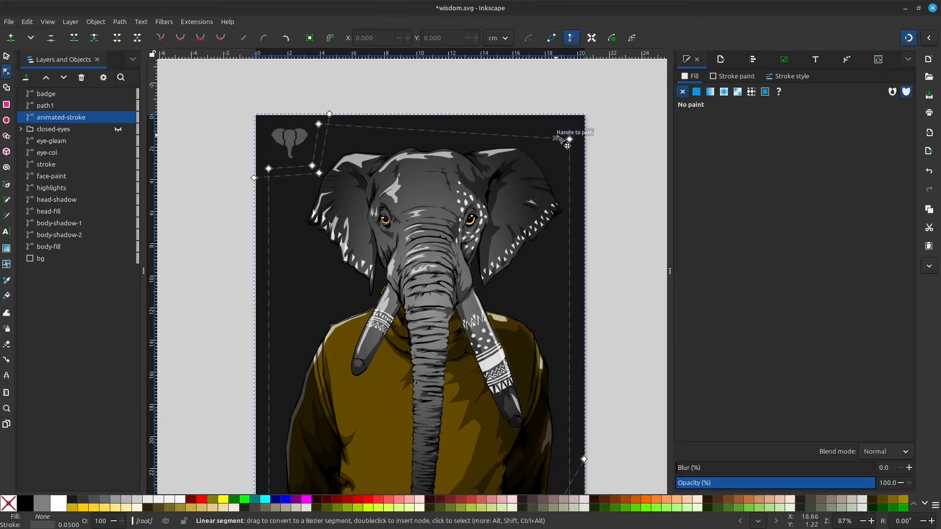
mouse_move(569, 140)
mouse_down()
mouse_move(553, 169)
mouse_move(371, 253)
mouse_move(569, 139)
mouse_up()
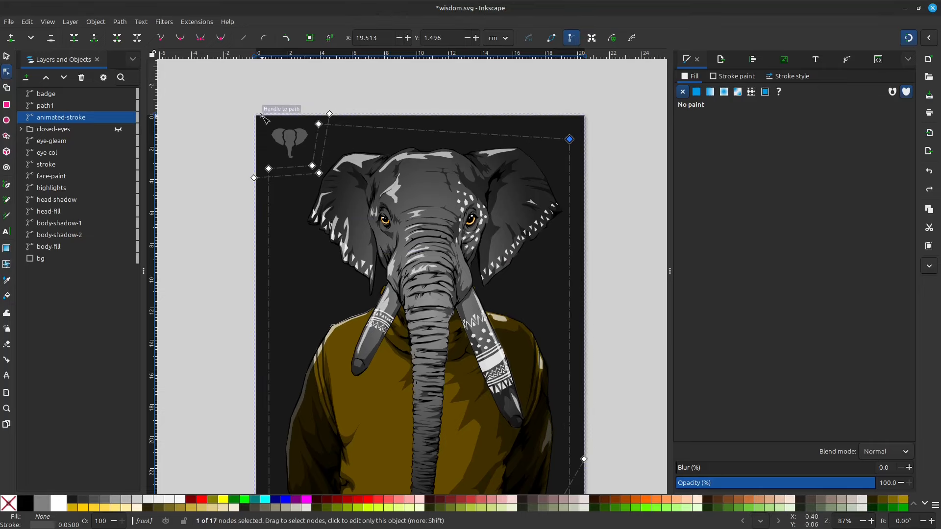
key(s)
ctrl+scroll(585, 176, down, 4)
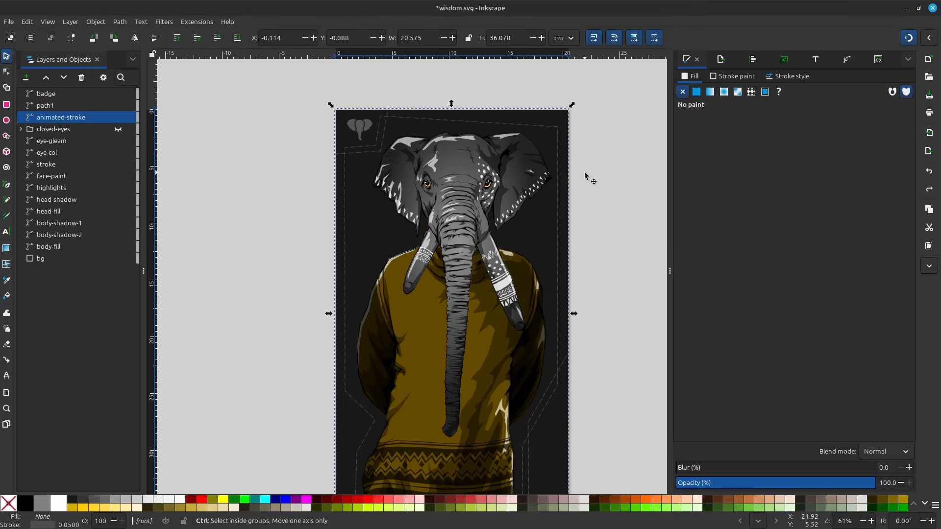
ctrl+scroll(522, 130, up, 4)
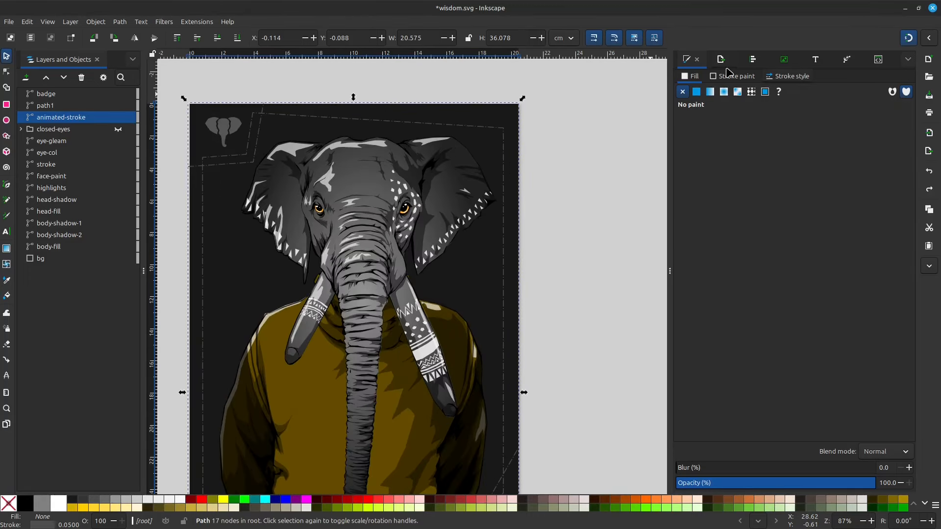
Examine the dash pattern in the animated-stroke path's stroke style, and open the path's XML attributes.
click(786, 78)
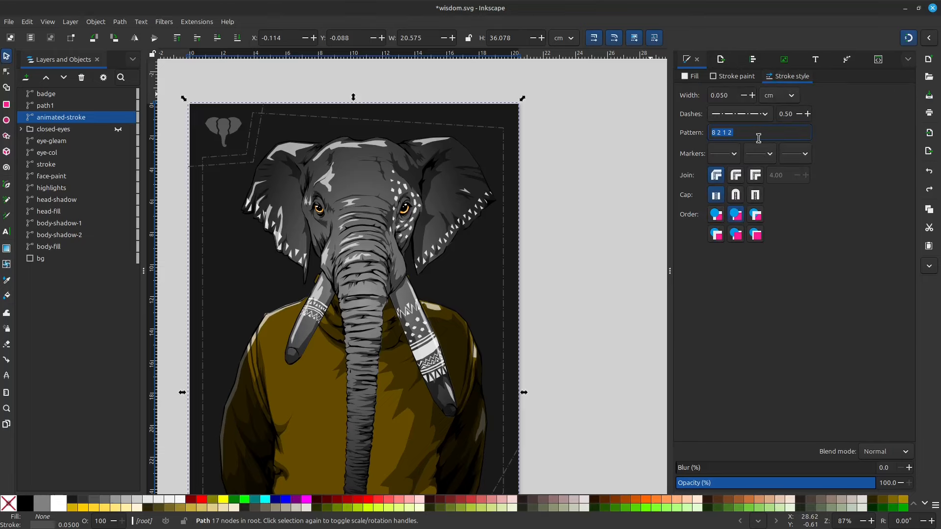
click(735, 133)
drag(734, 132, 709, 131)
click(735, 131)
mouse_move(719, 131)
mouse_down()
mouse_move(733, 131)
mouse_move(711, 132)
mouse_up()
click(739, 133)
drag(712, 132, 737, 133)
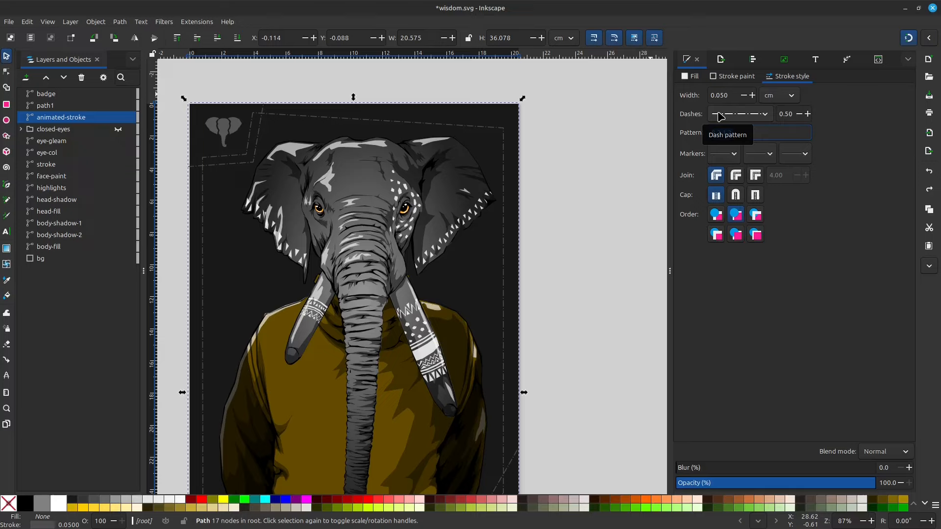
click(877, 62)
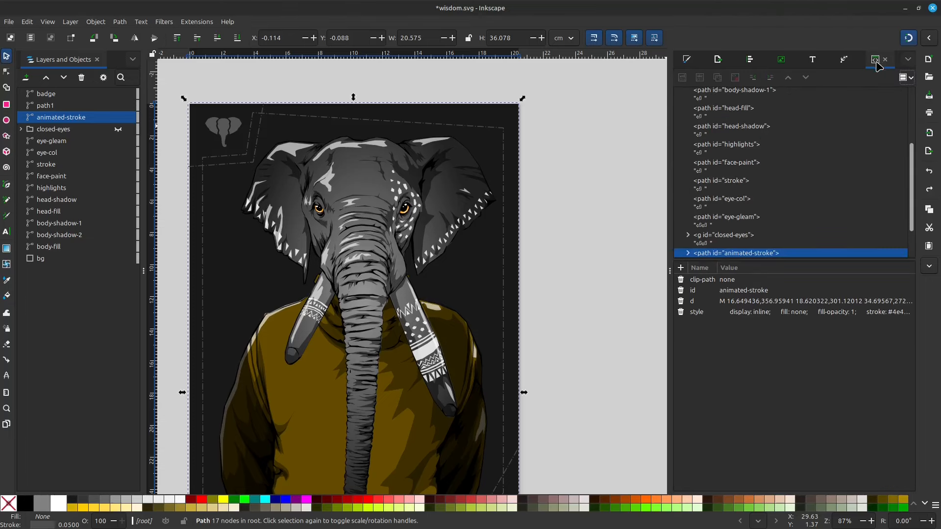
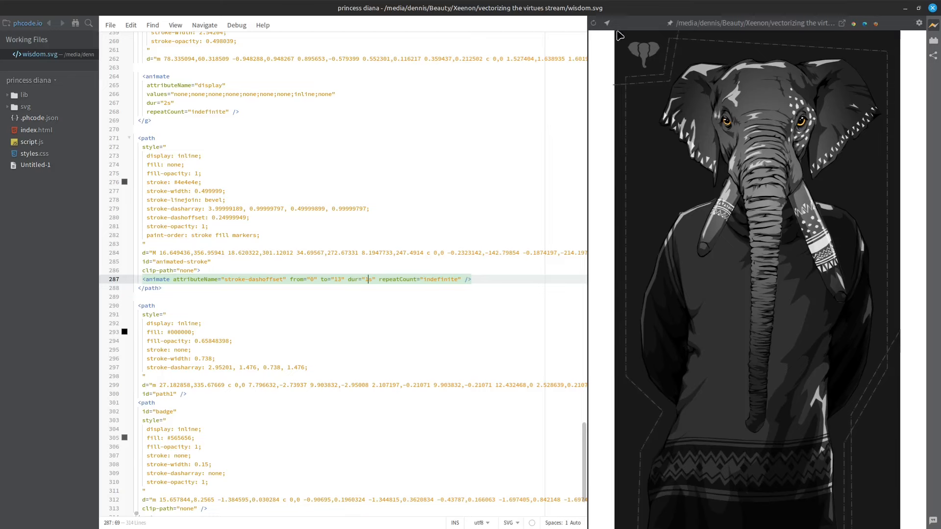
Reload the live preview of wisdom.svg and examine the animate elements of the animated-stroke path and the group above it.
click(595, 25)
scroll(248, 270, down, 1)
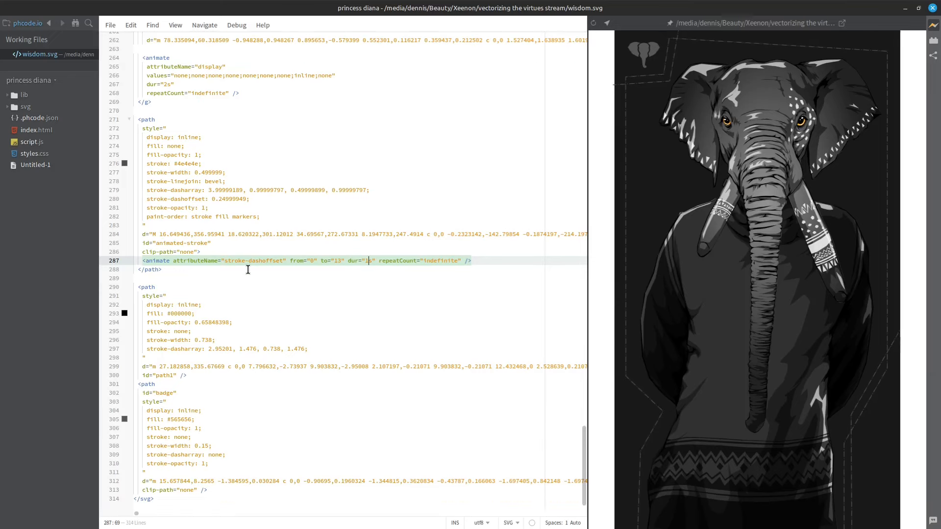
scroll(185, 274, up, 3)
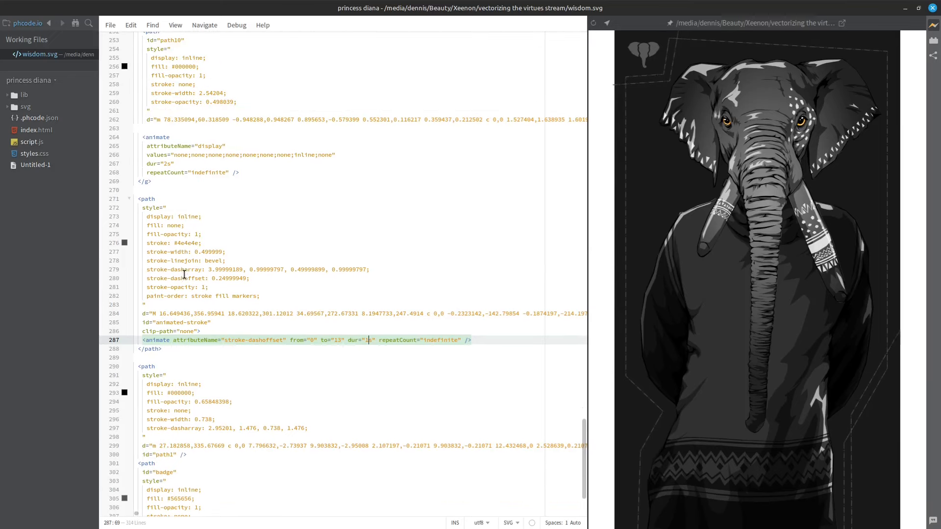
drag(145, 138, 166, 138)
click(167, 138)
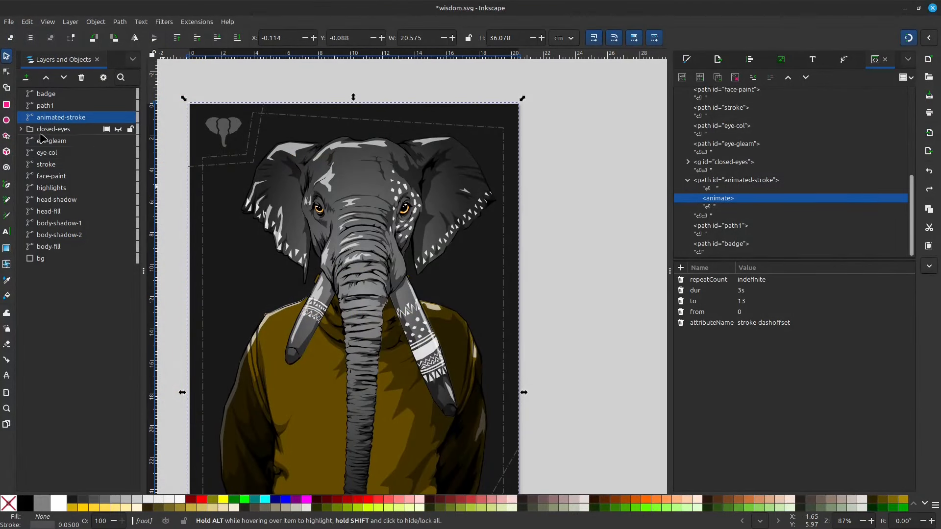
In Inkscape, expand the closed-eyes group, toggle it visible and hidden again, and return to the code editor.
click(42, 131)
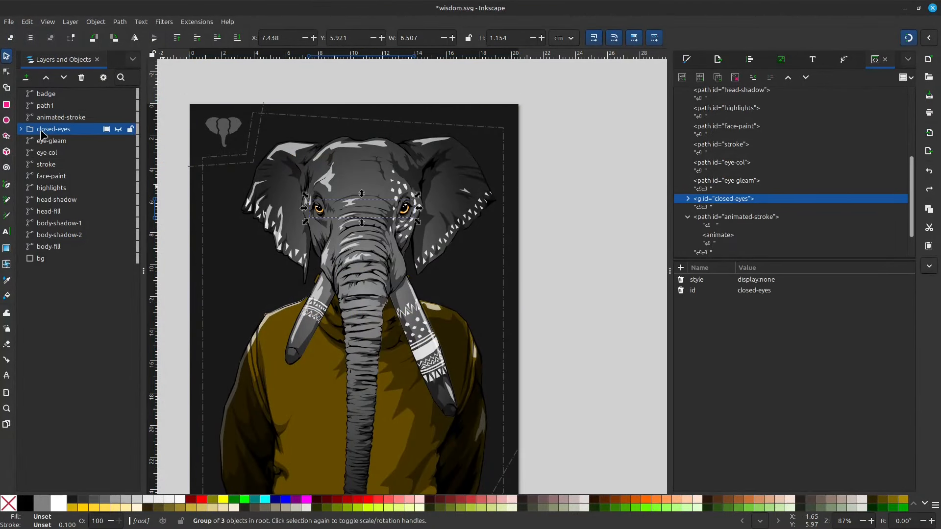
click(20, 129)
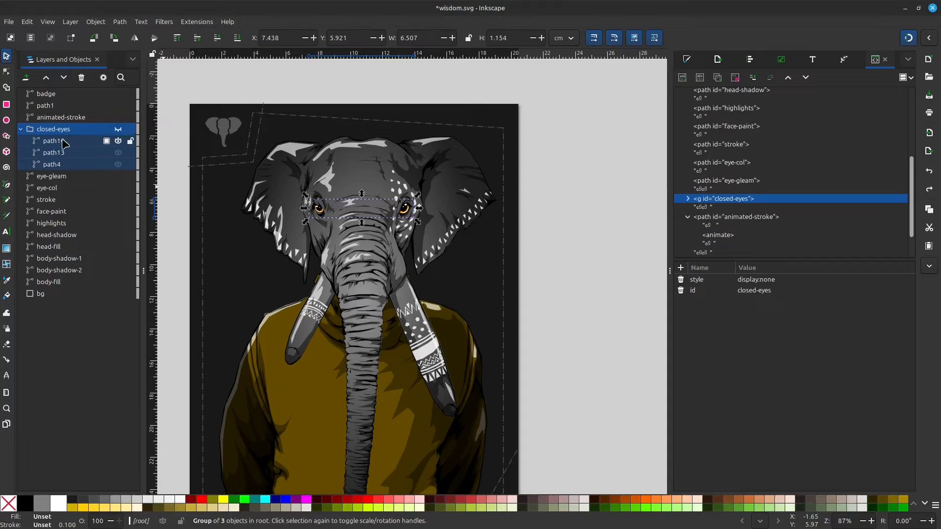
click(120, 129)
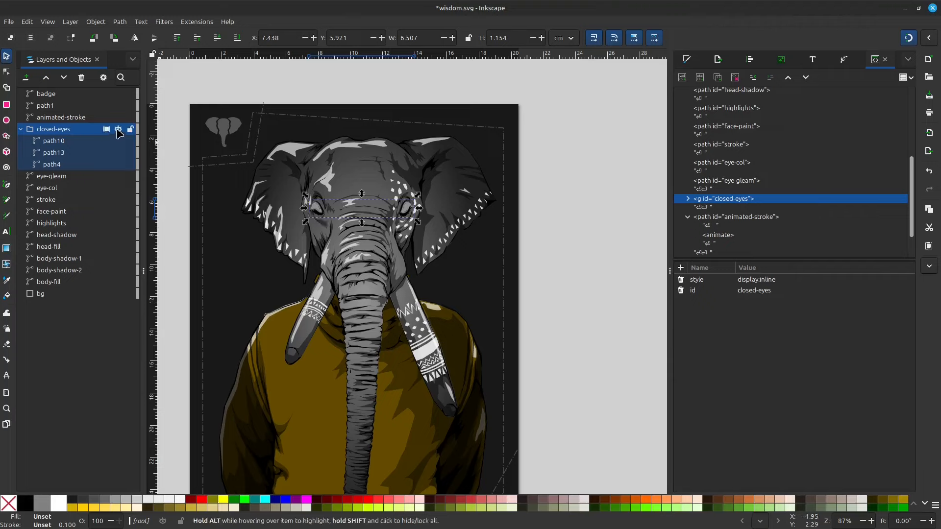
click(119, 130)
click(906, 8)
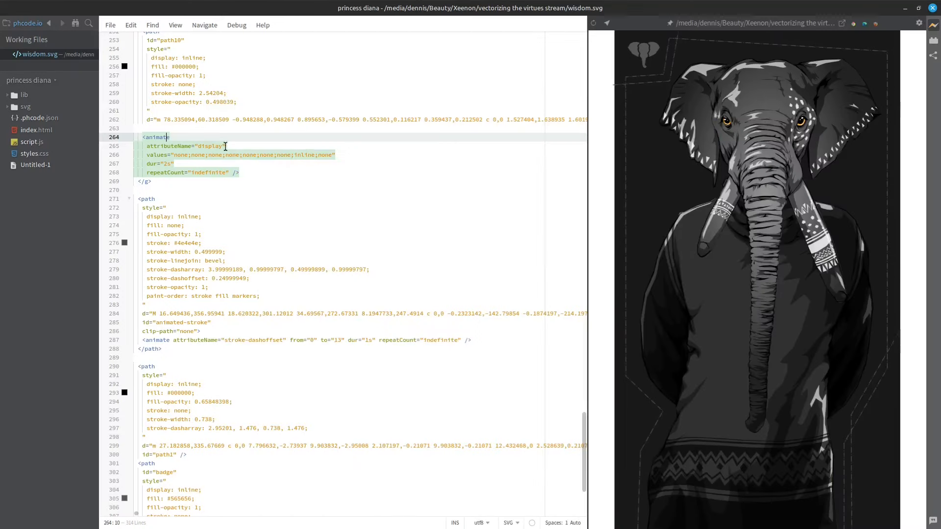
Examine the closed-eyes group's animate element and its attributeName setting in the code.
click(173, 147)
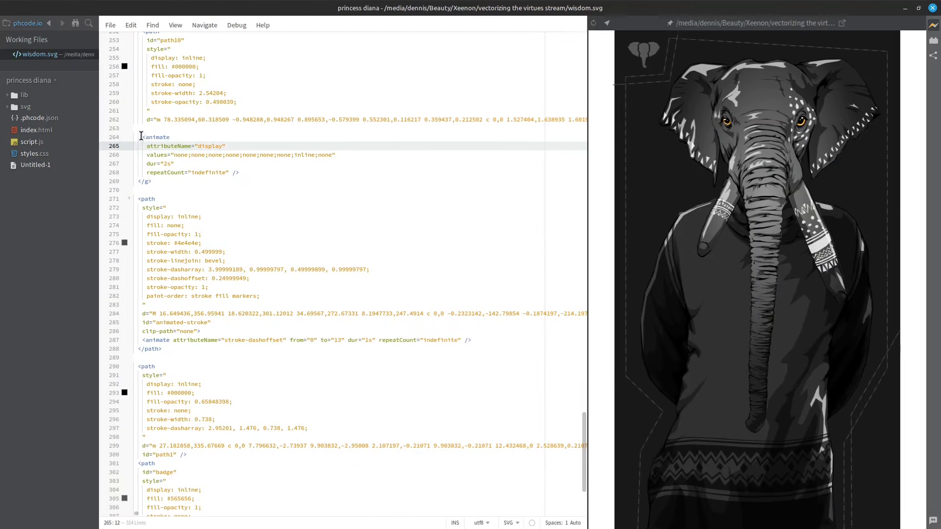
click(142, 137)
drag(164, 138, 241, 172)
click(242, 172)
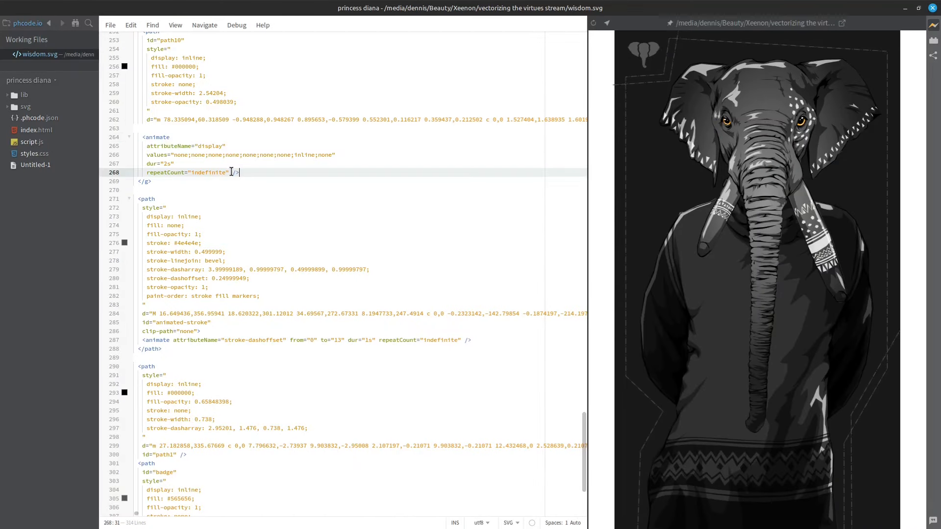
click(200, 147)
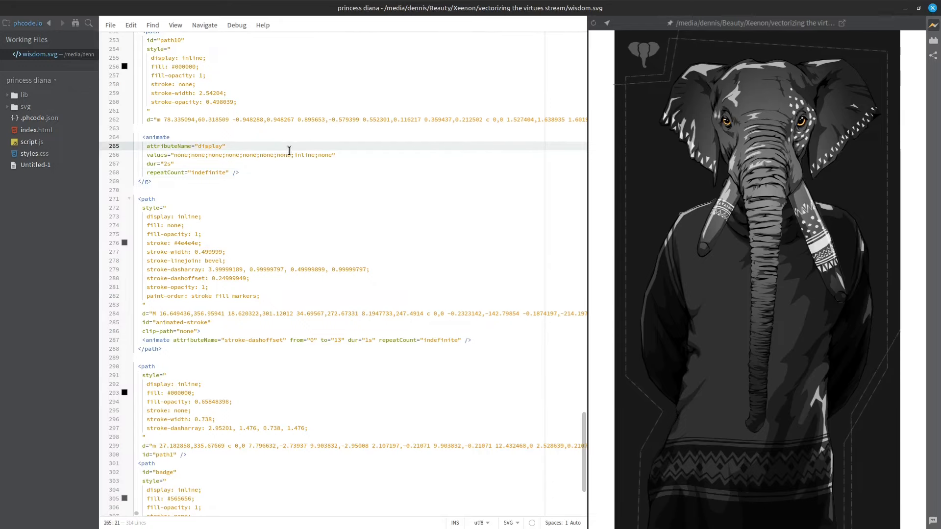
Shorten the display animation's values to none;inline;none and review its attribute name, values and duration.
drag(277, 156, 174, 157)
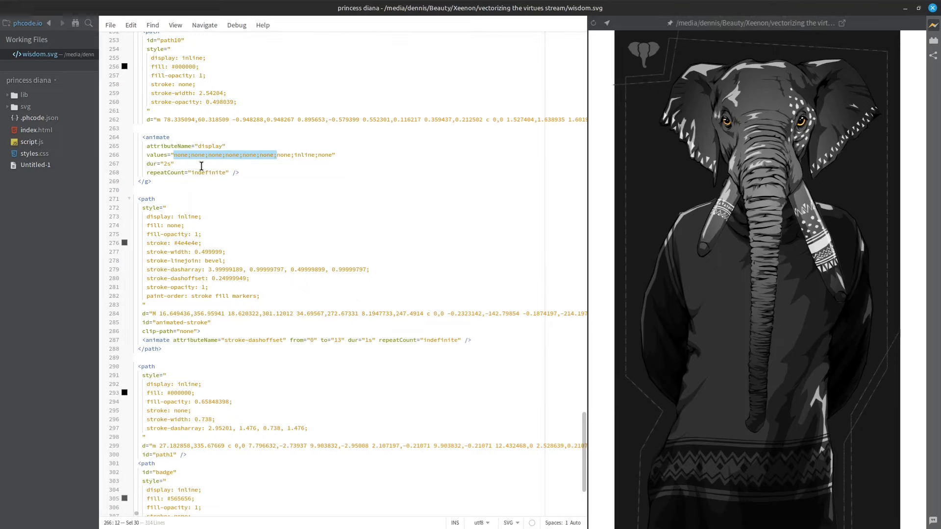
key(BackSpace)
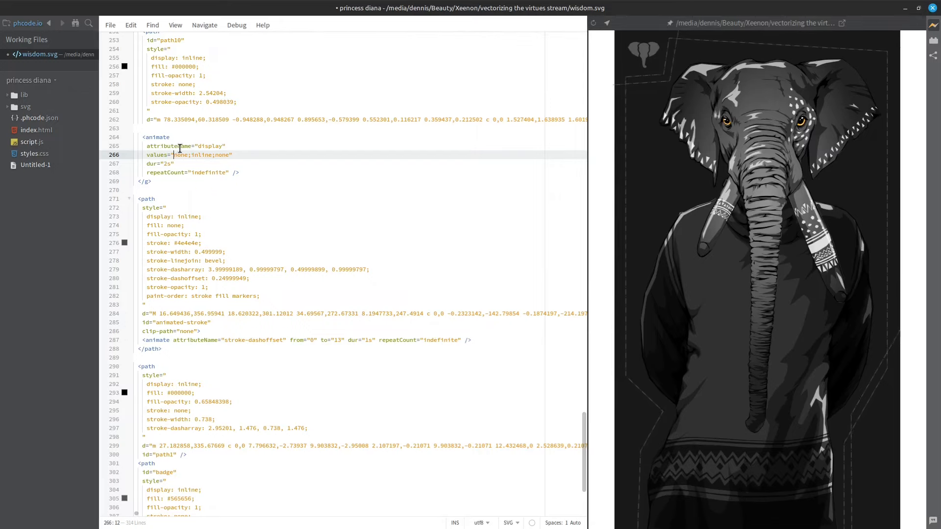
click(199, 146)
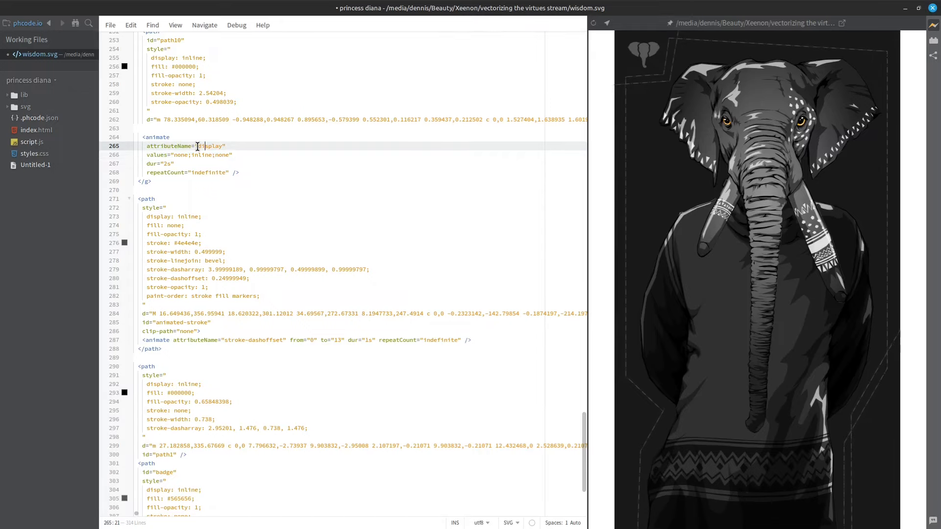
drag(198, 146, 220, 146)
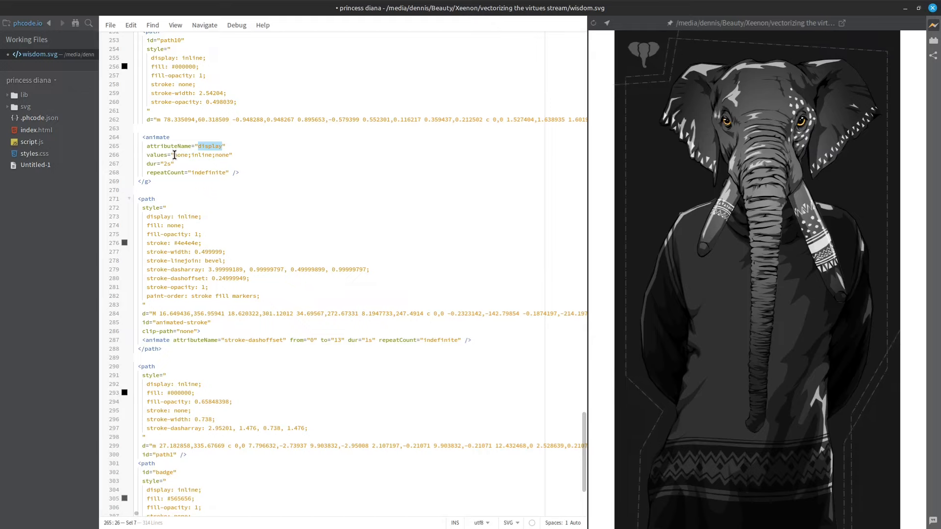
mouse_move(175, 155)
mouse_down()
mouse_move(230, 155)
mouse_move(174, 155)
mouse_move(165, 164)
mouse_up()
click(230, 155)
click(164, 163)
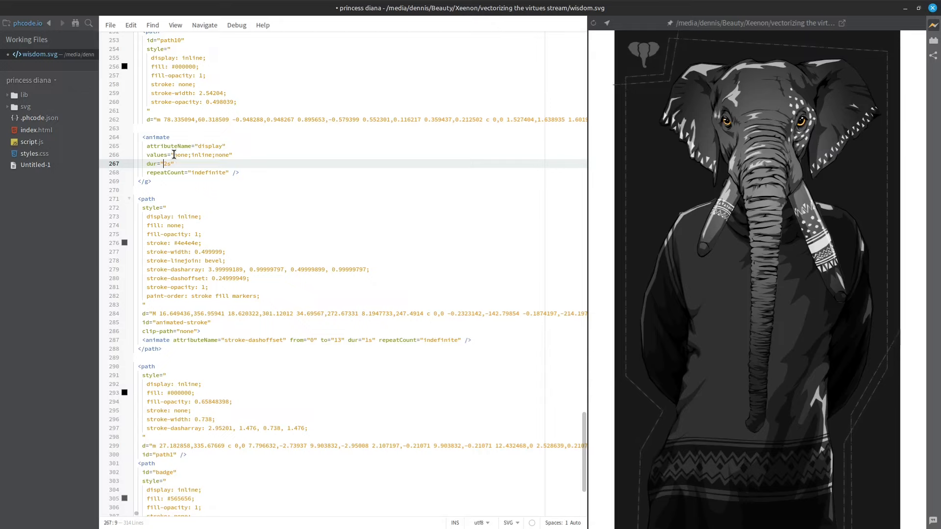
Copy the first none; entry of the display animation's values and paste it repeatedly until eight none entries precede inline.
drag(174, 155, 191, 155)
key(ctrl+c)
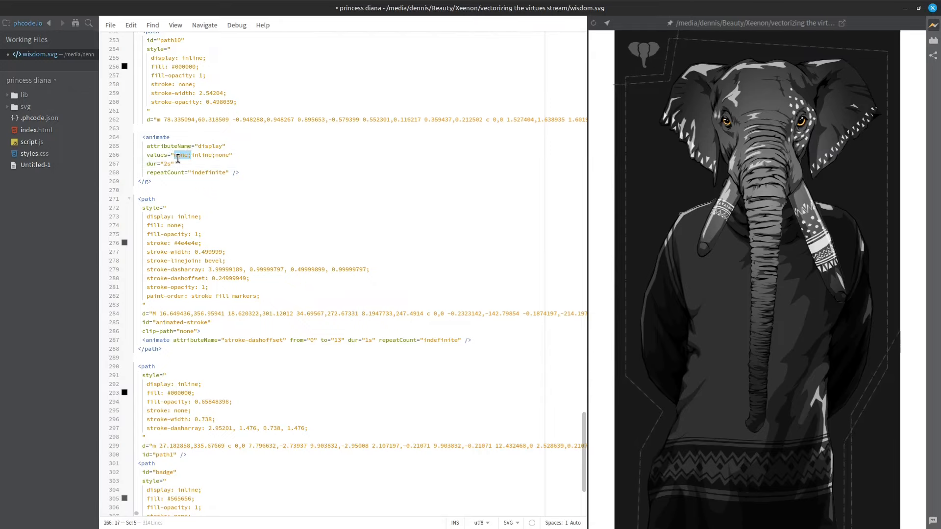
click(181, 155)
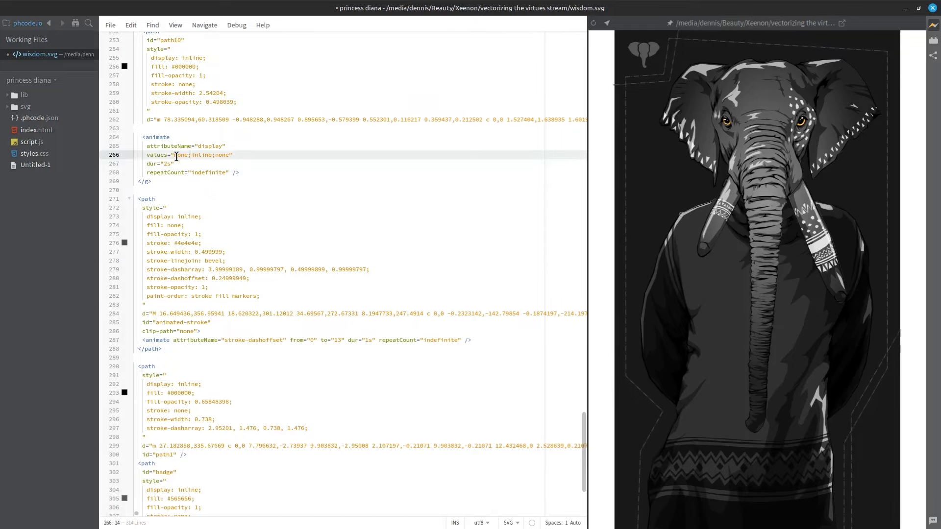
mouse_move(174, 155)
mouse_down()
mouse_move(226, 156)
mouse_move(174, 155)
mouse_up()
drag(174, 155, 189, 155)
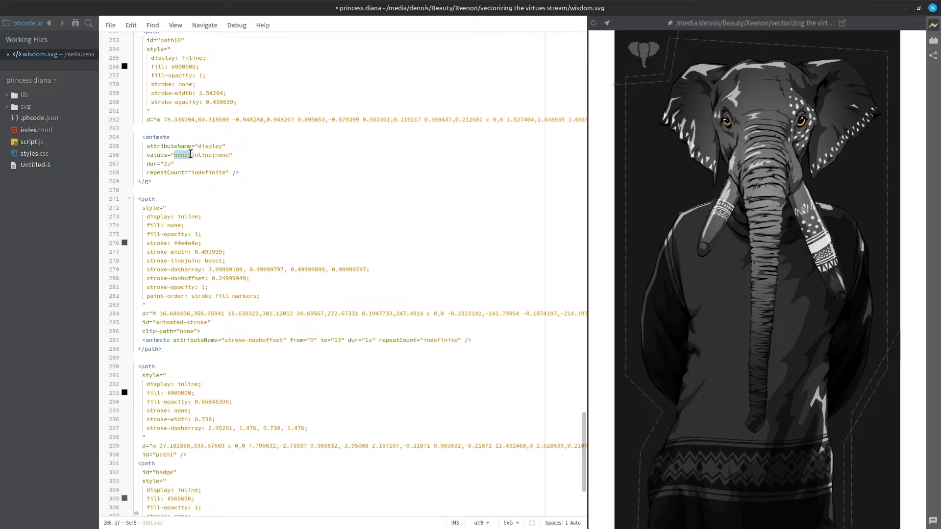
click(173, 155)
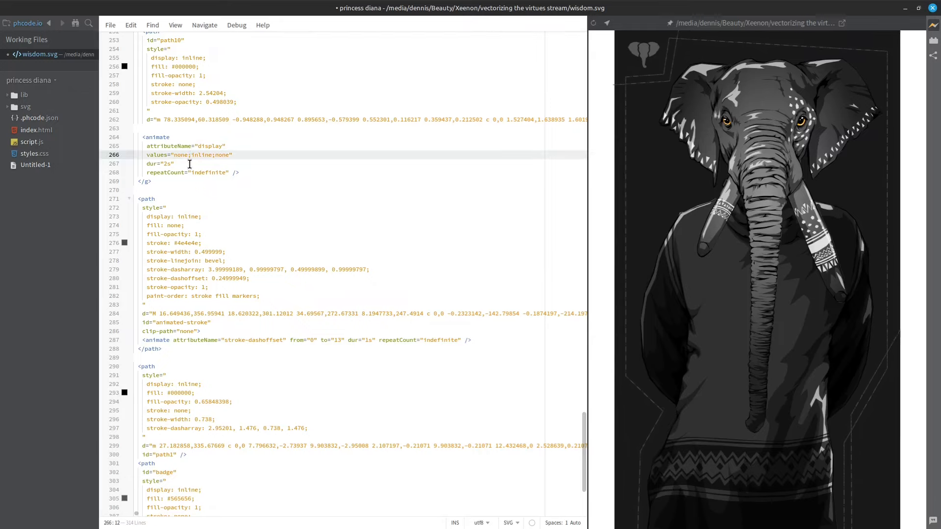
key(ctrl+v)
key(ctrl+v)
key(ctrl+v)
key(ctrl+v)
key(ctrl+v)
key(ctrl+v)
key(ctrl+v)
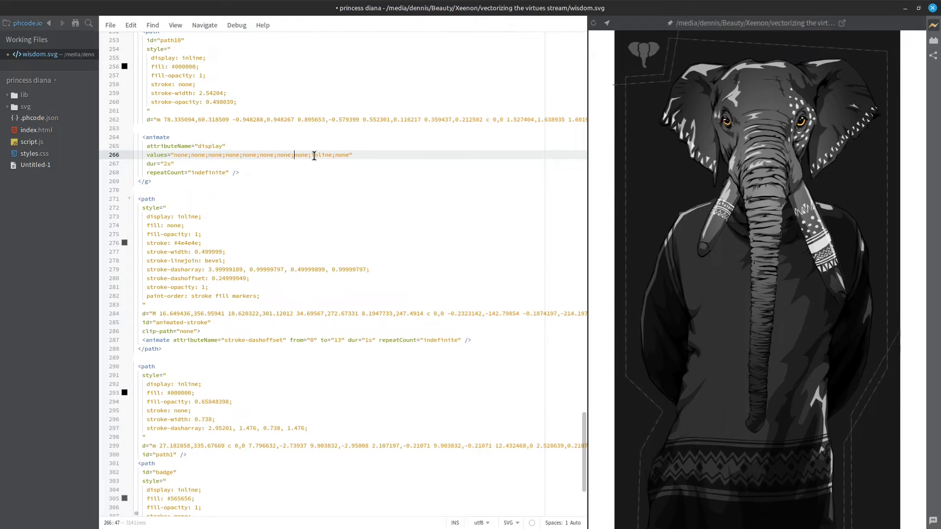
Replace the seventh none entry in the display animation's values with a copied inline, and save the file.
drag(311, 155, 333, 154)
key(ctrl+c)
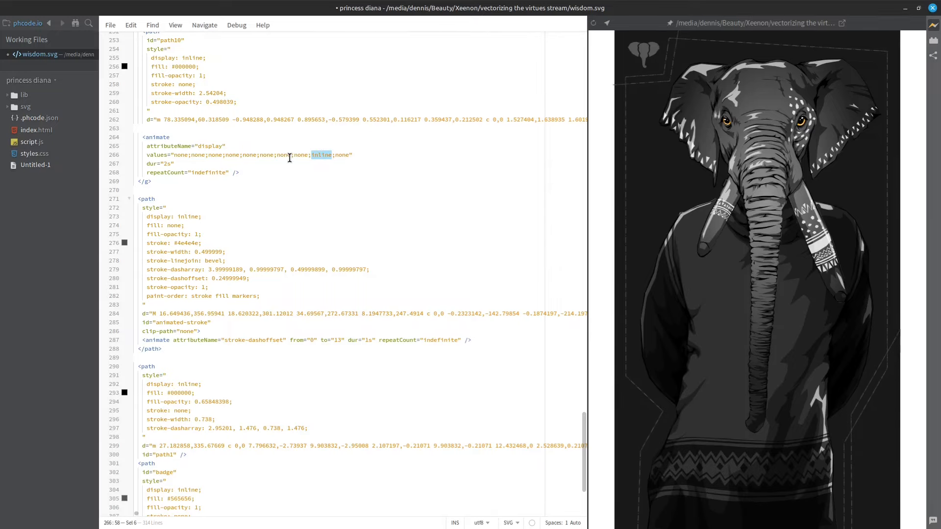
drag(291, 154, 276, 155)
key(ctrl+v)
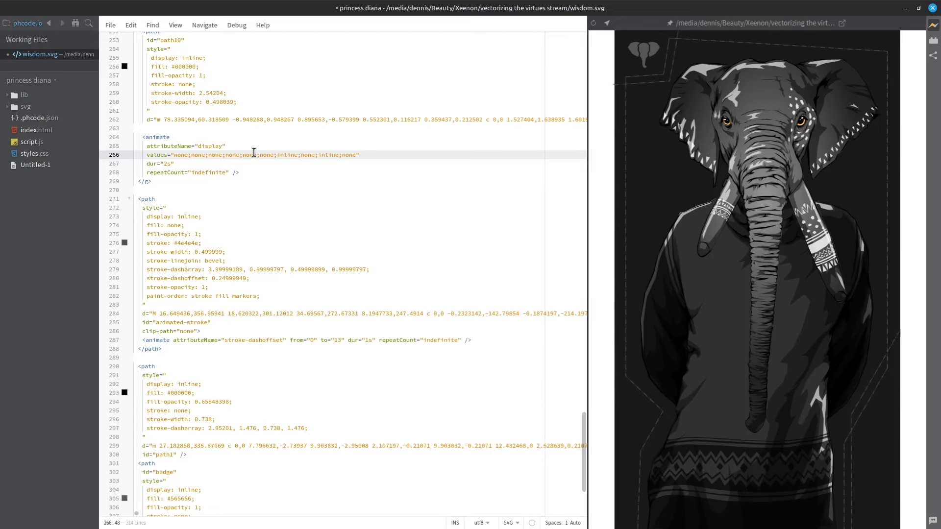
key(ctrl+s)
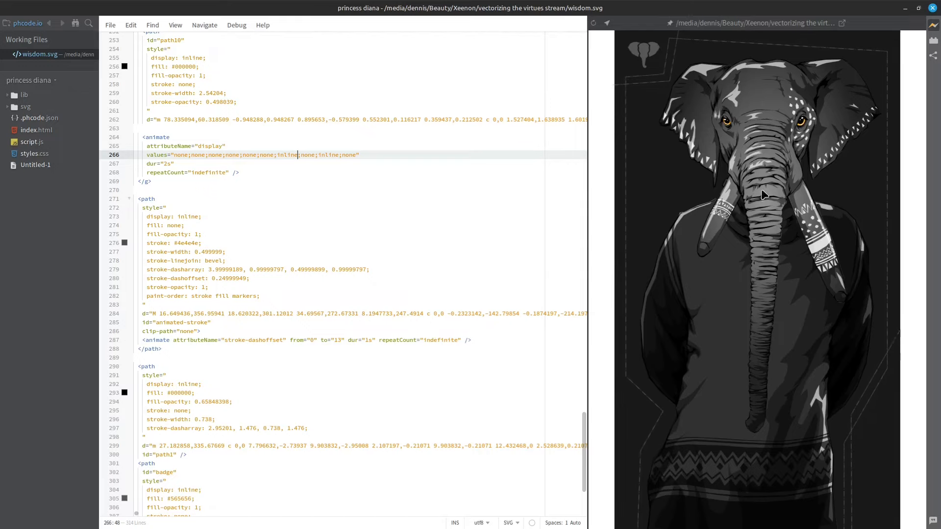
Copy the entire wisdom.svg code and switch to the Webstudio project in the browser.
click(344, 199)
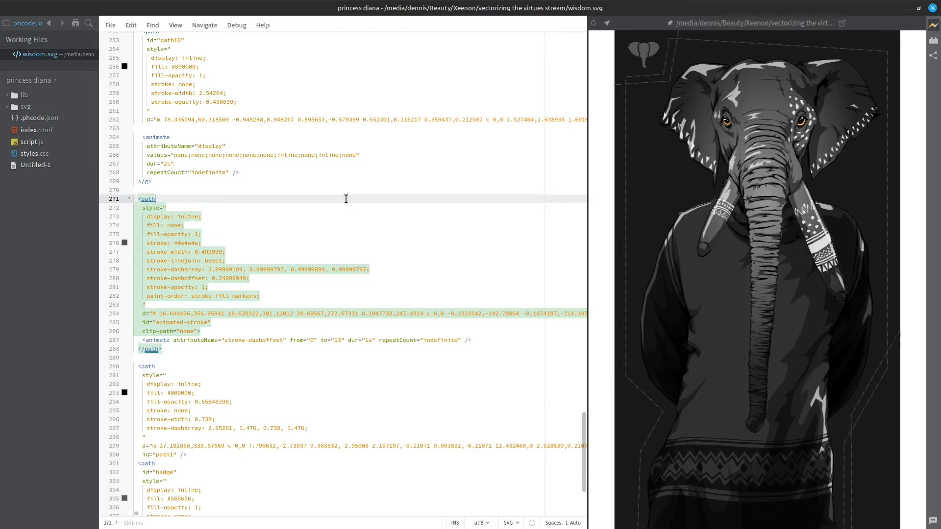
key(ctrl+a)
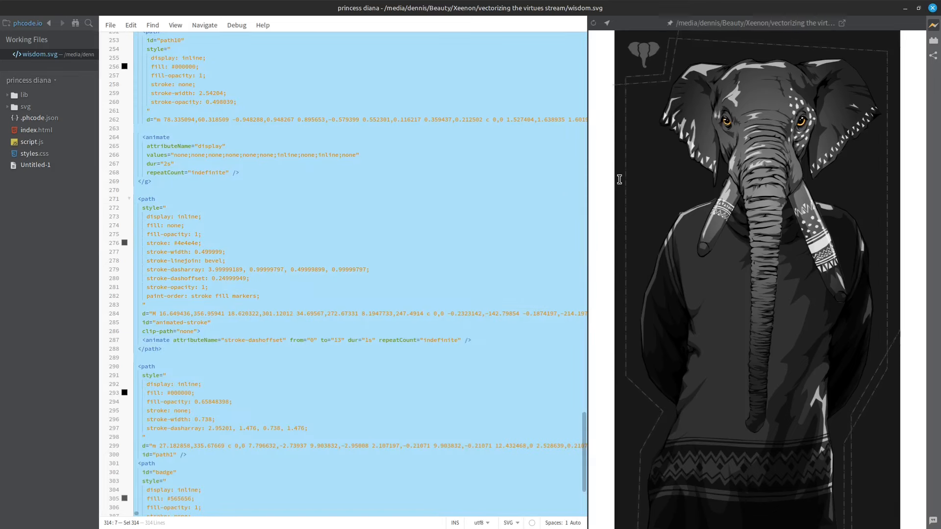
right_click(298, 154)
click(305, 213)
key(alt+Tab)
Leave preview mode and replace the old svg inside the hero's div with the copied SVG code.
click(838, 49)
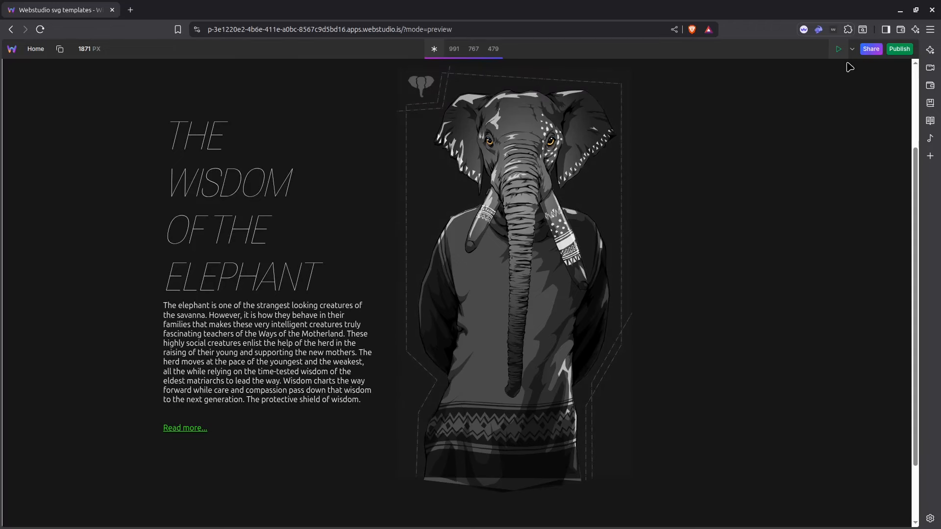
click(838, 49)
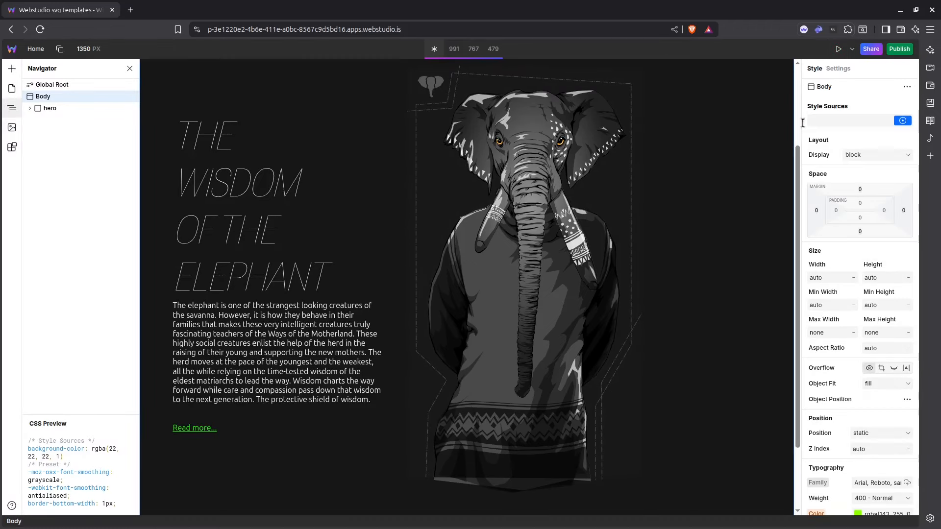
click(30, 108)
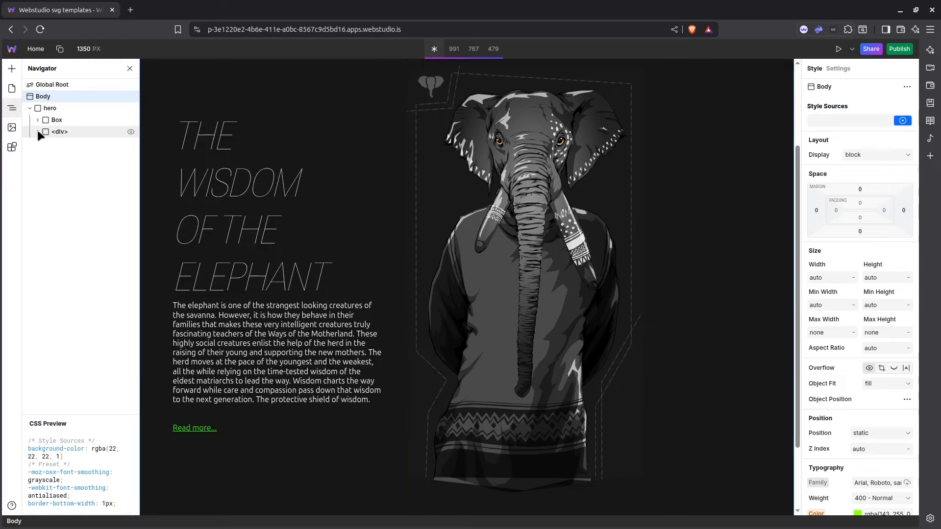
click(38, 131)
click(62, 143)
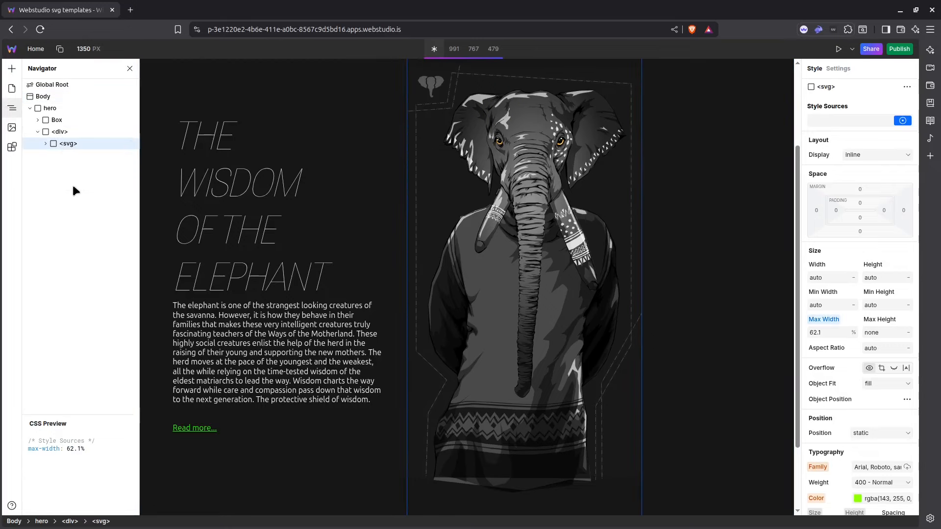
key(Delete)
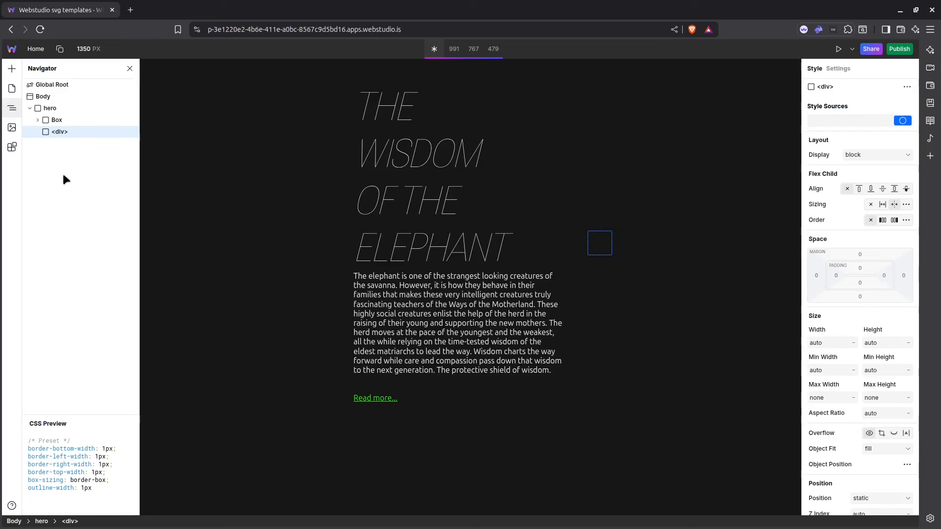
key(ctrl+v)
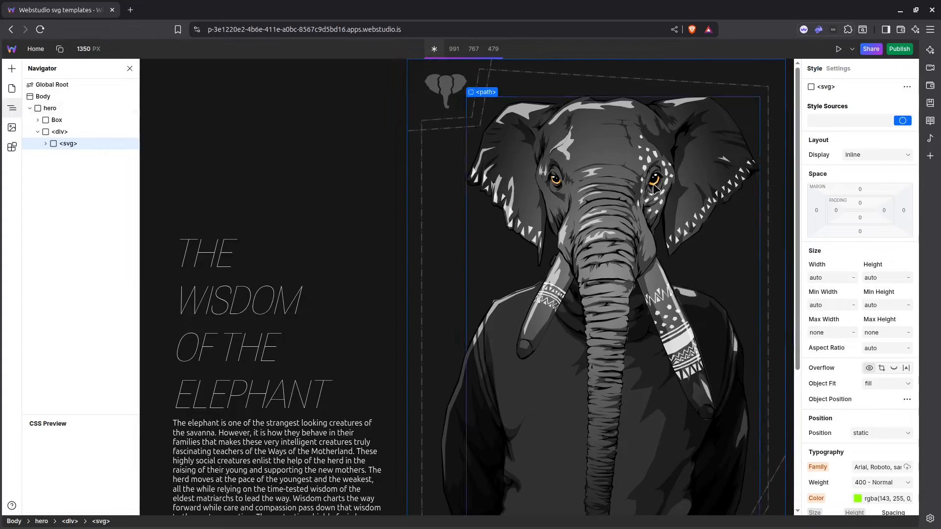
Set the new svg's max width to 531.5 px.
click(825, 332)
text(0)
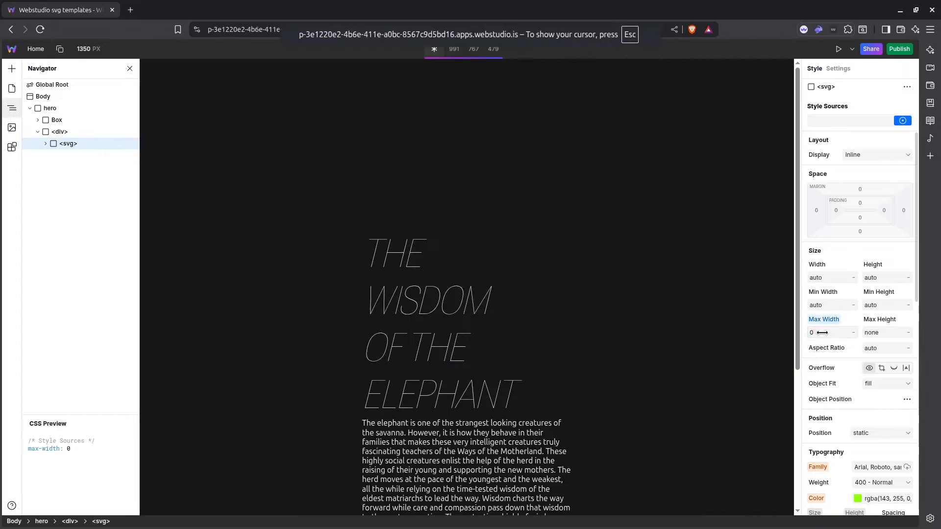
drag(825, 331, 730, 280)
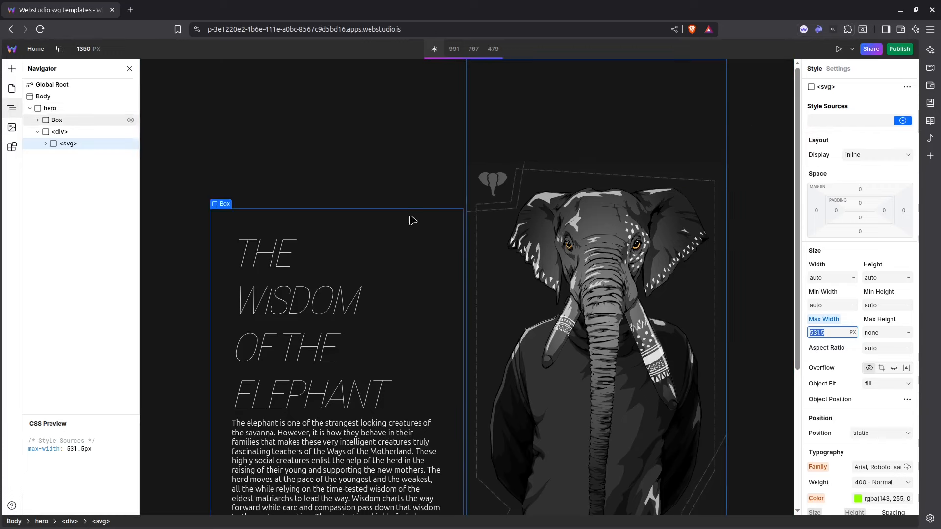
Preview the hero section and check the elephant's blinking eyes and dashed stroke animation.
click(839, 49)
scroll(748, 137, down, 3)
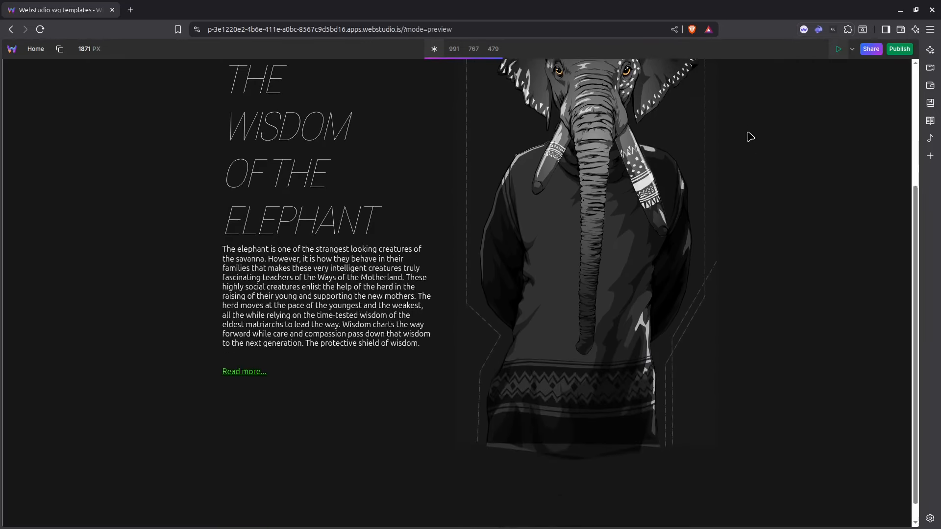
scroll(749, 137, up, 2)
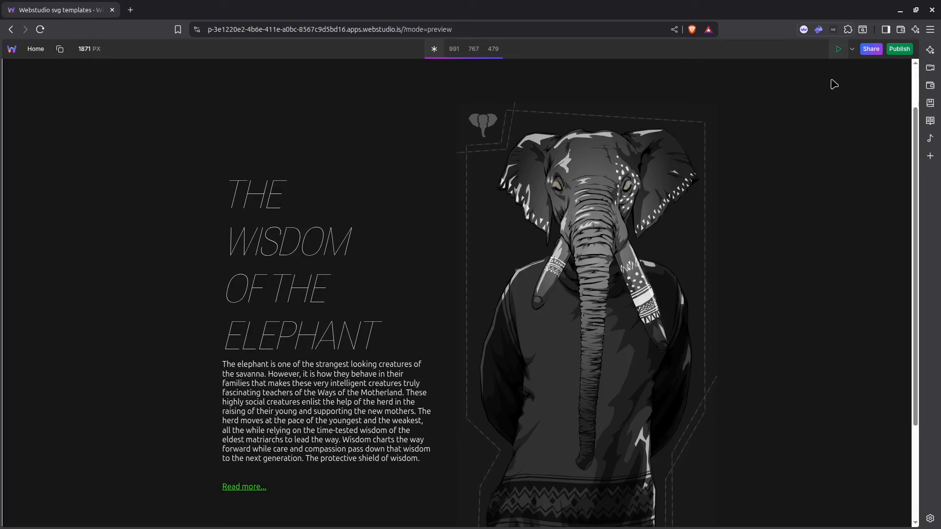
Leave preview mode, expand the svg inside the hero's div, and inspect which parts of the artwork its individual paths cover.
click(838, 50)
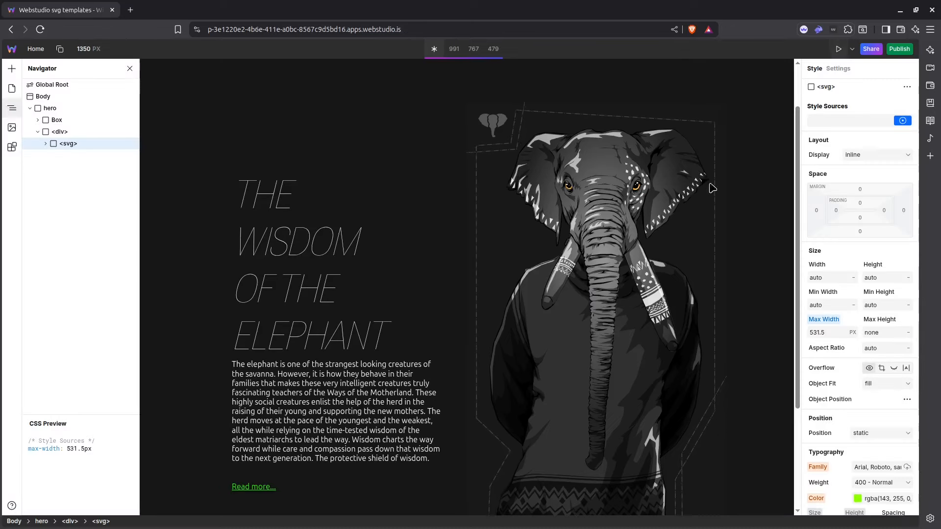
scroll(763, 118, down, 1)
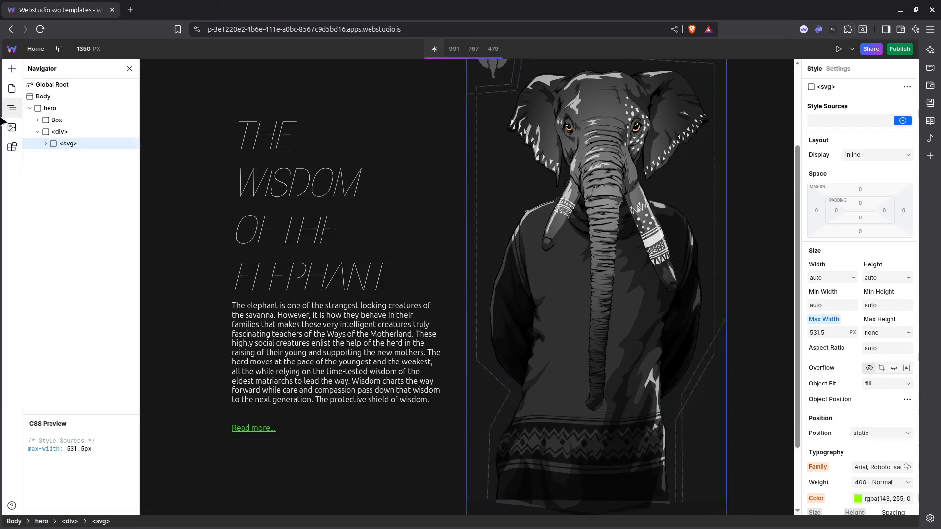
click(46, 144)
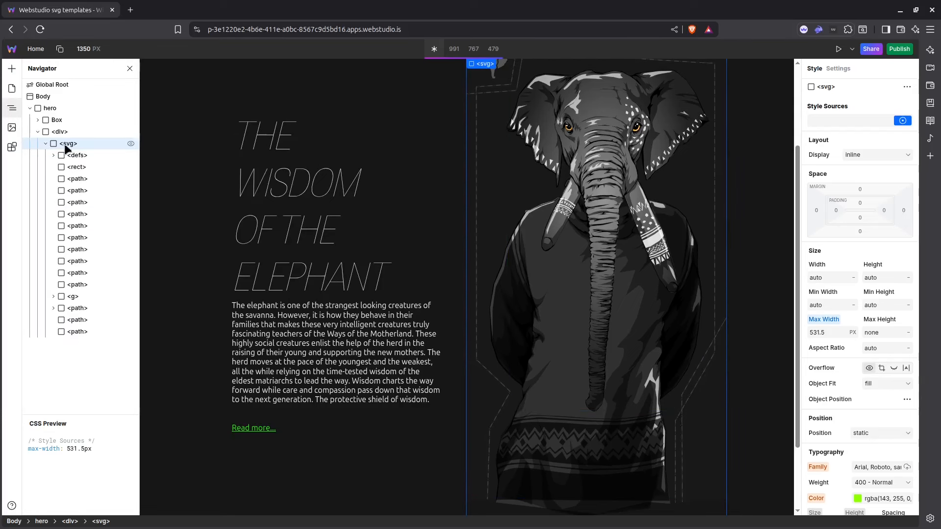
click(77, 179)
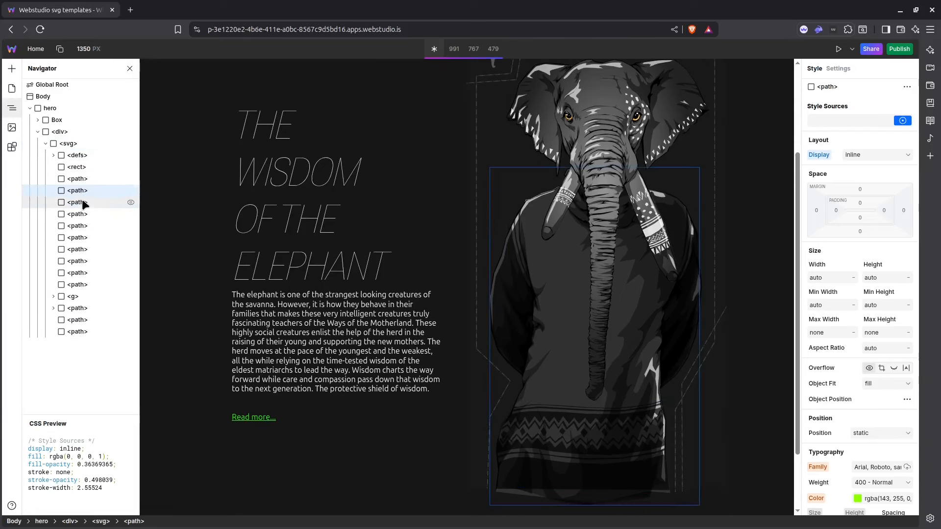
click(80, 214)
click(78, 238)
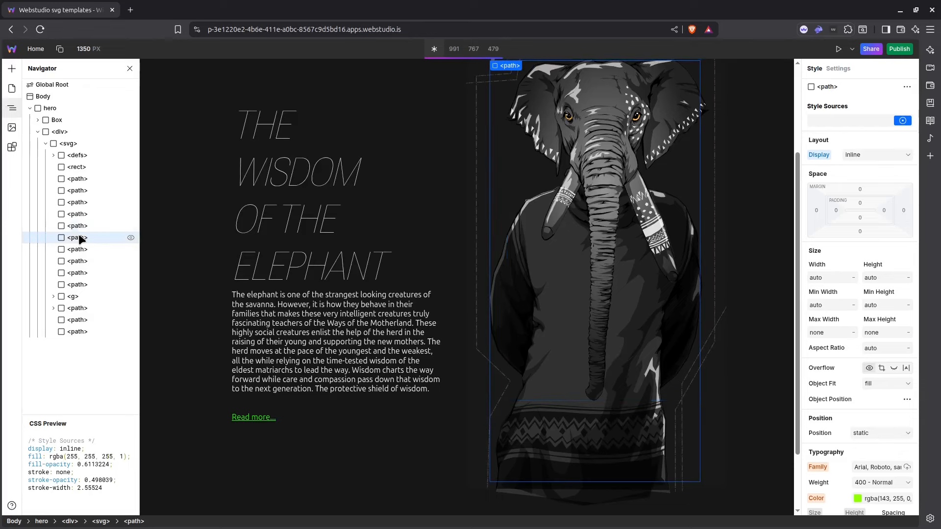
click(81, 249)
click(83, 262)
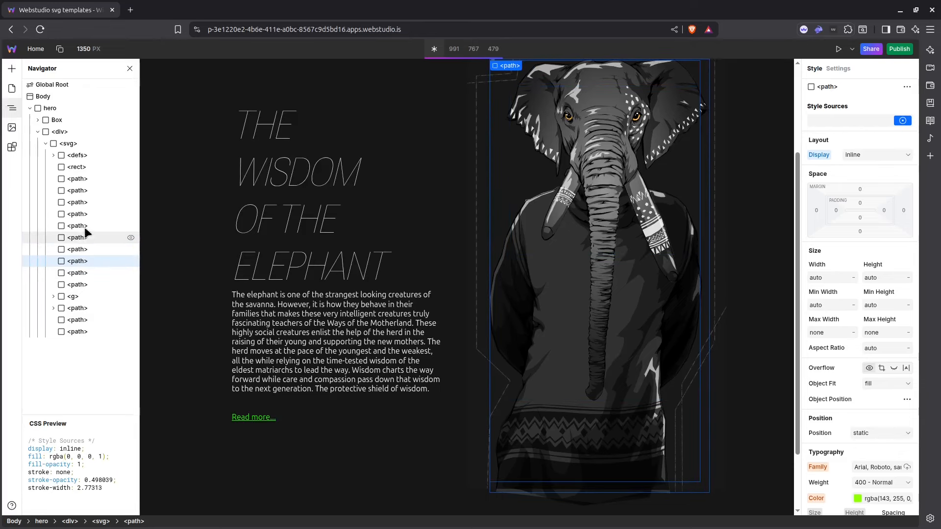
Give the elephant's background rect a Hover state fill of #e4e4e4, return to its local styles, and check the hover effect.
click(695, 181)
scroll(735, 176, up, 1)
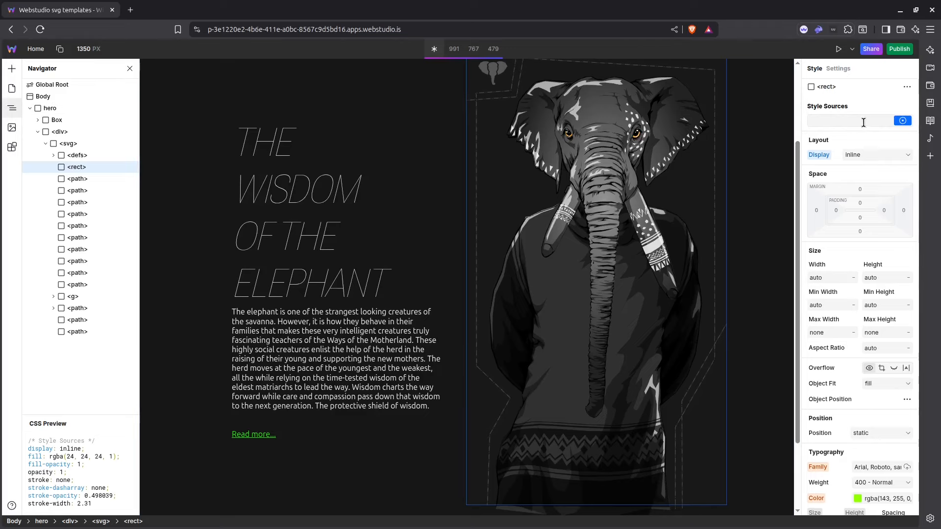
scroll(863, 237, down, 10)
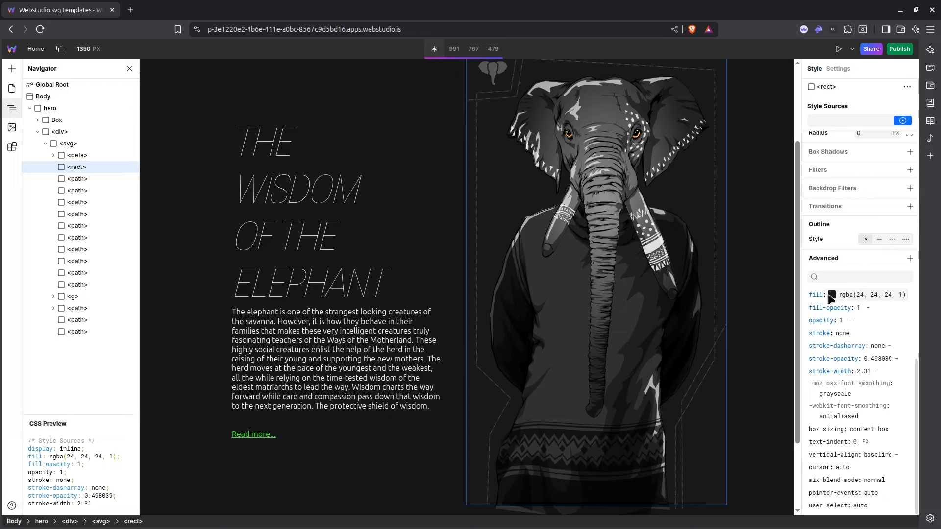
click(908, 121)
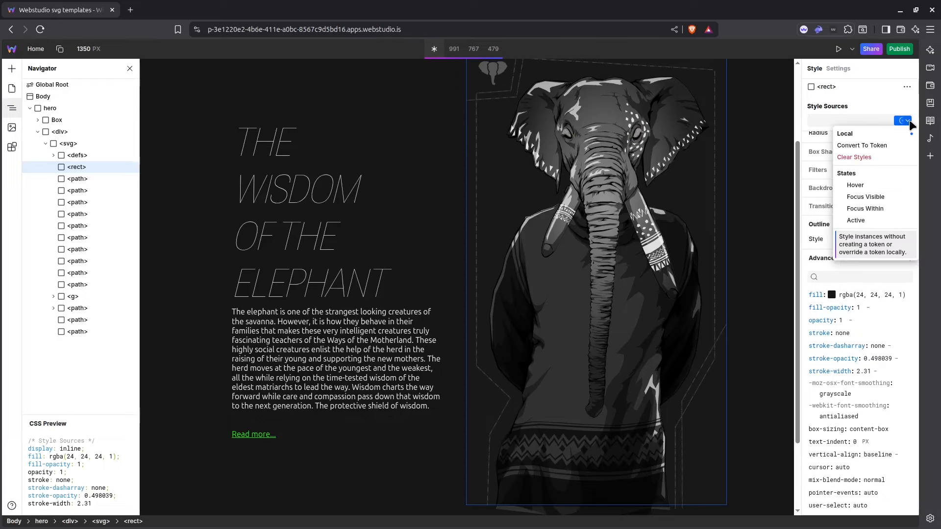
click(867, 186)
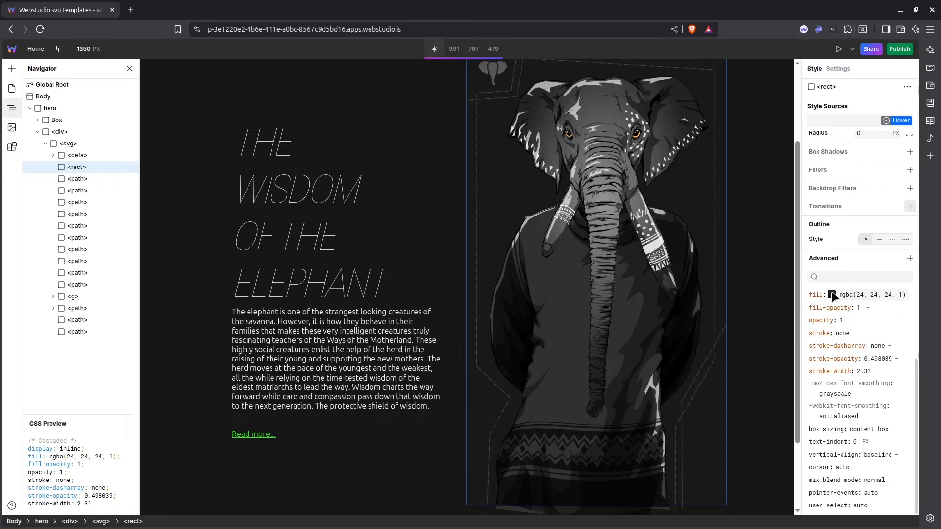
click(832, 295)
drag(783, 367, 769, 322)
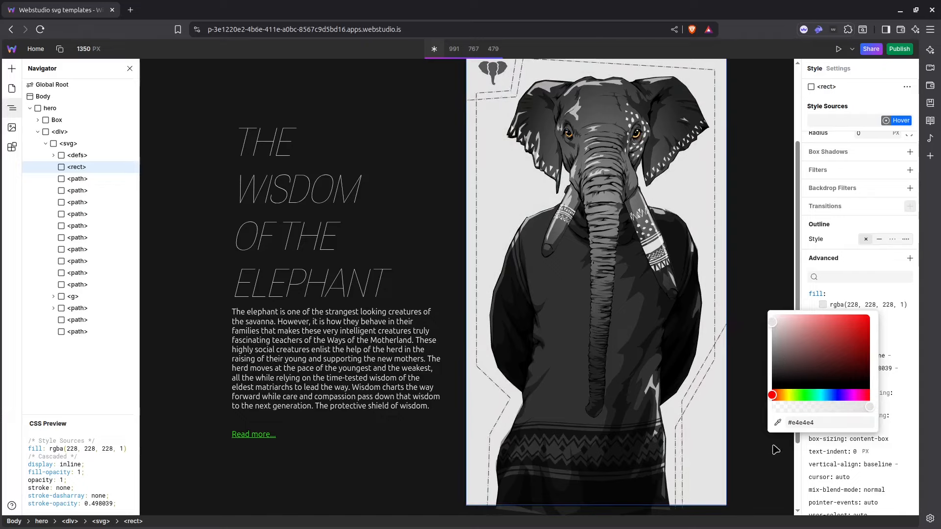
click(775, 462)
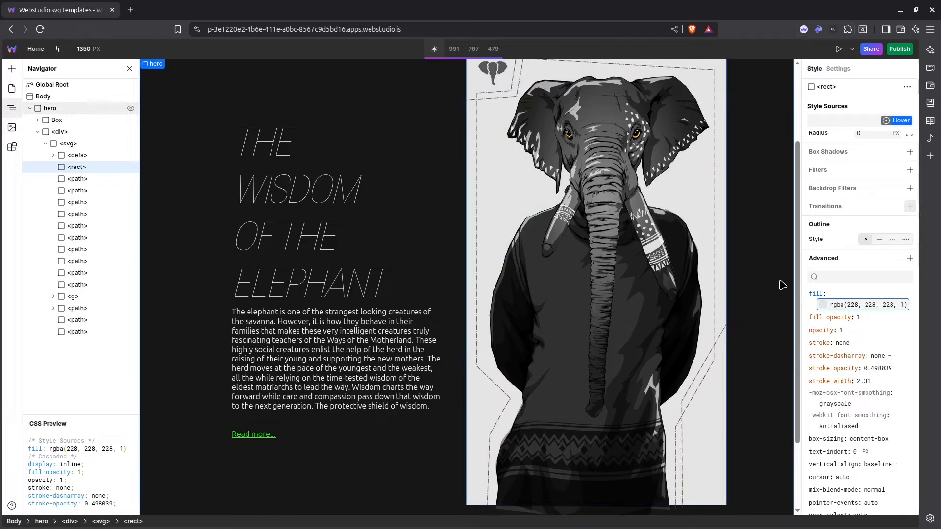
click(887, 121)
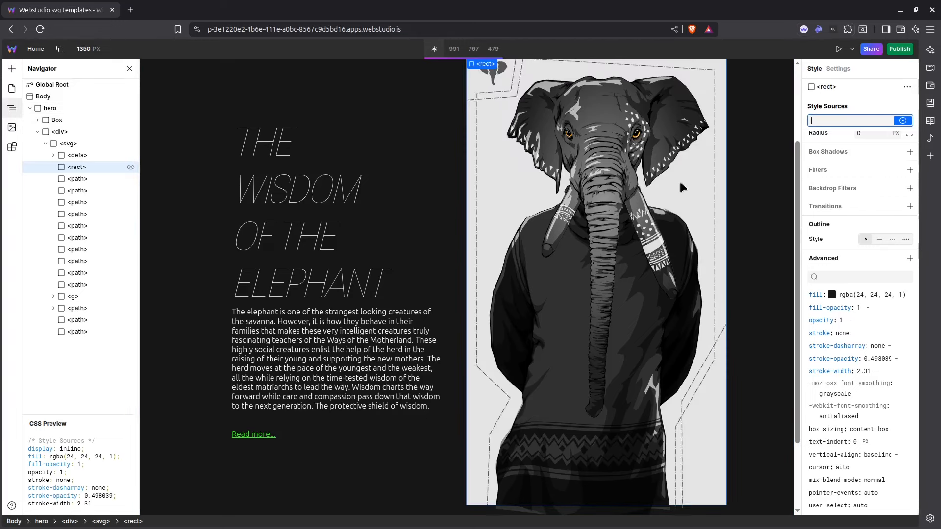
scroll(761, 175, up, 2)
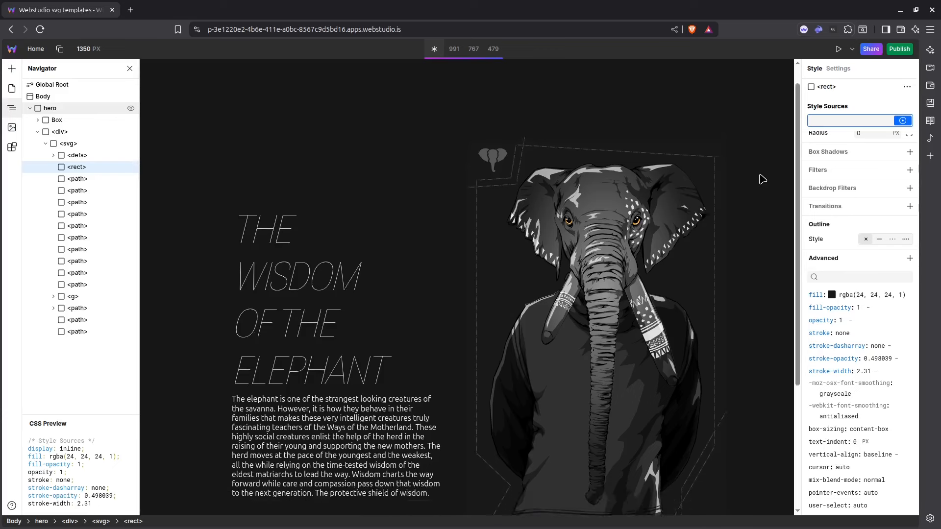
Give the elephant's sweater path a Hover state fill of #70ff00 and return to its local styles.
scroll(762, 179, down, 2)
click(567, 295)
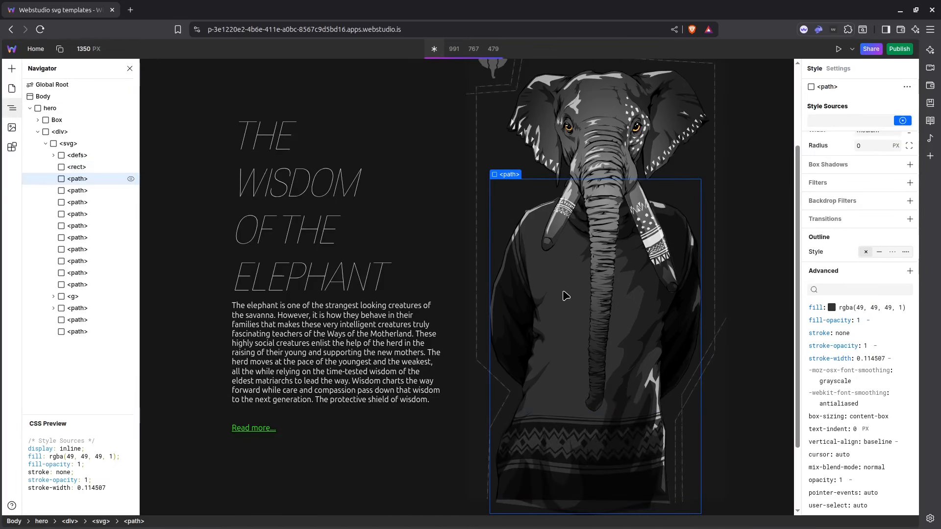
click(904, 120)
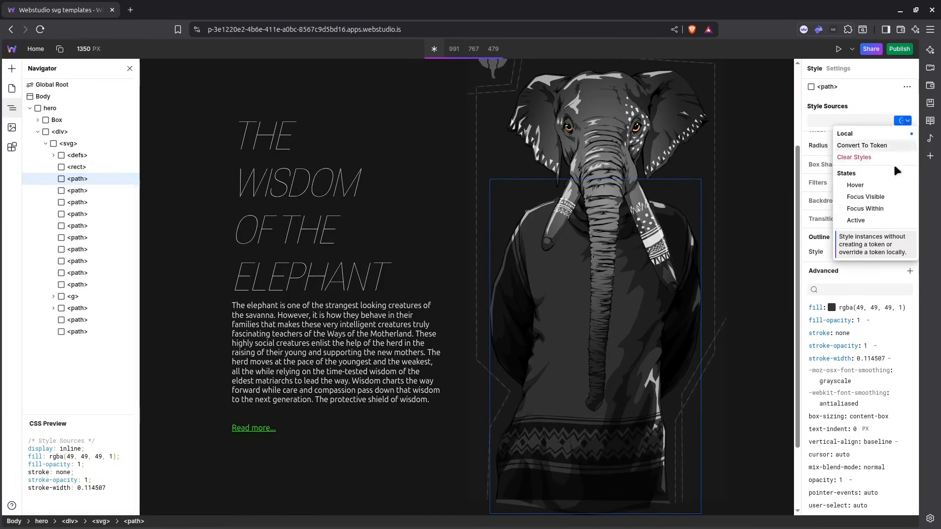
click(861, 185)
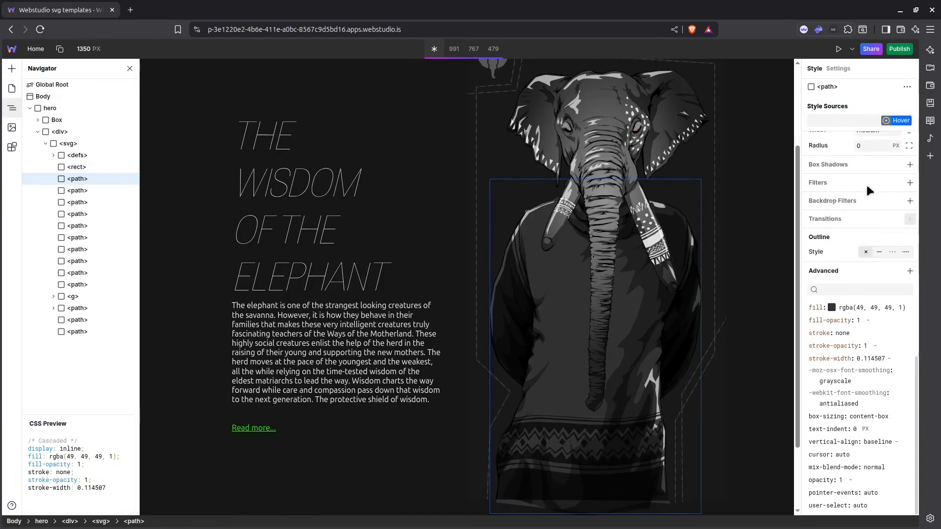
click(832, 308)
click(807, 398)
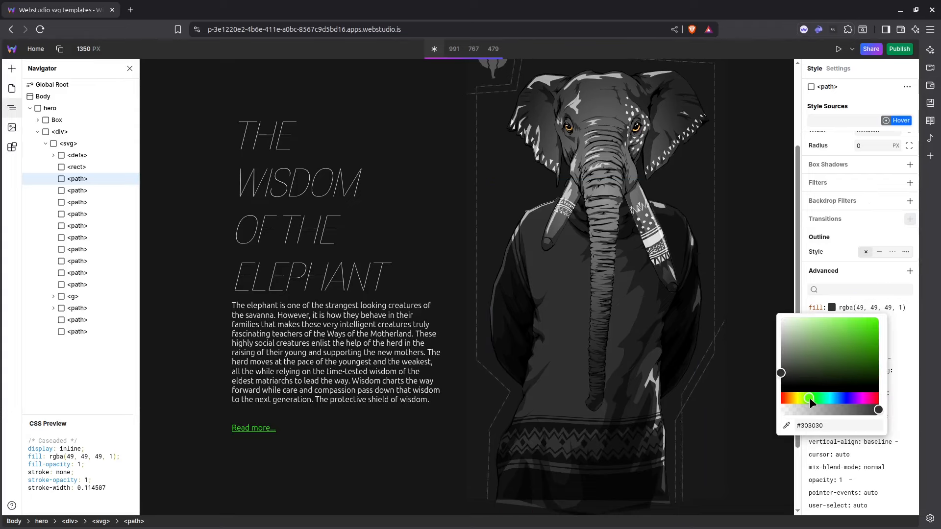
drag(840, 335, 884, 304)
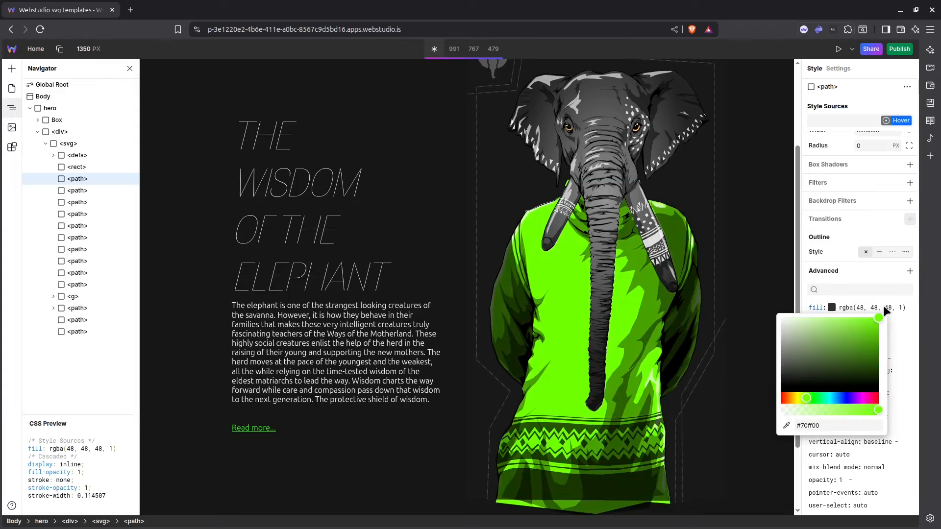
click(848, 283)
click(888, 123)
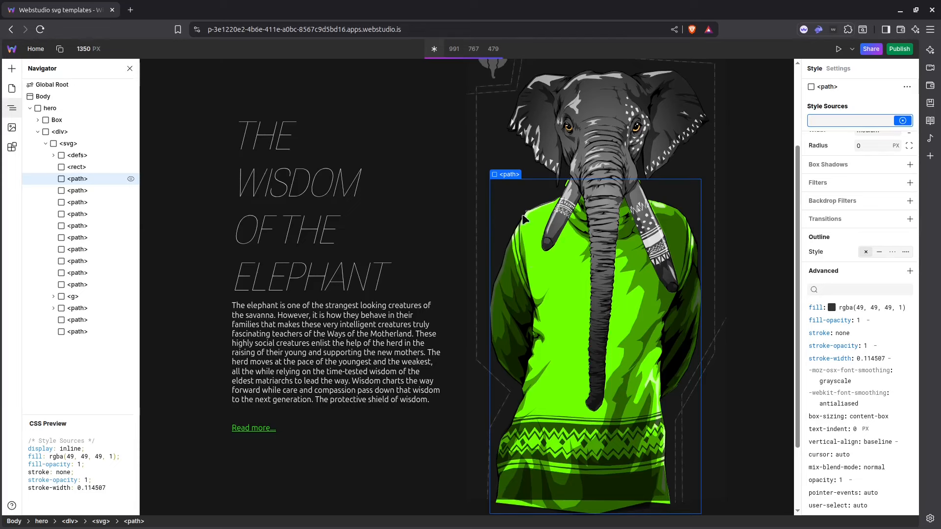
Give the small elephant logo path a bright, saturated Hover state fill and return to its local styles.
scroll(520, 210, up, 2)
click(492, 126)
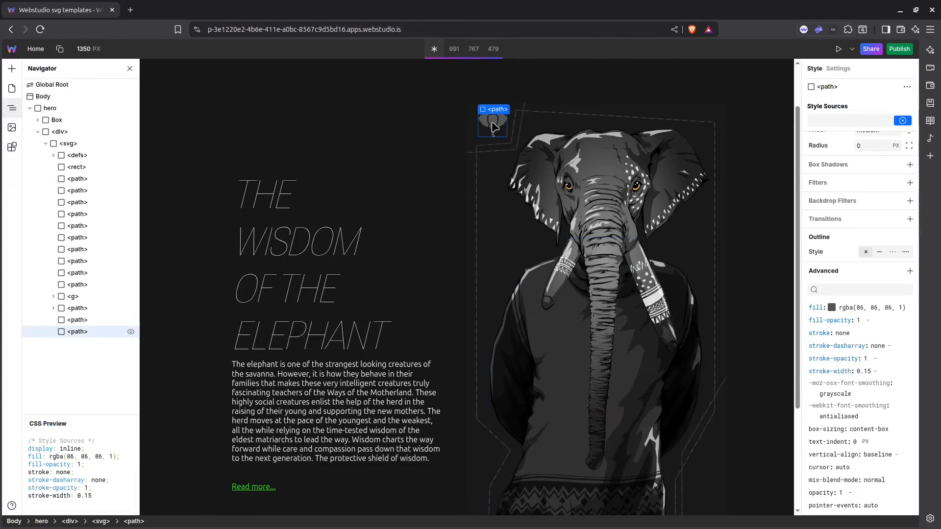
click(907, 122)
click(864, 187)
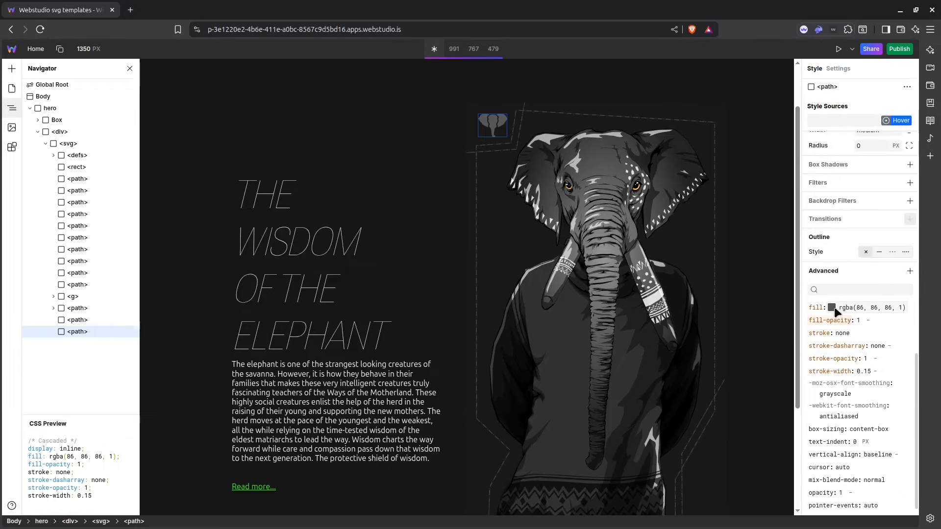
click(832, 307)
click(844, 331)
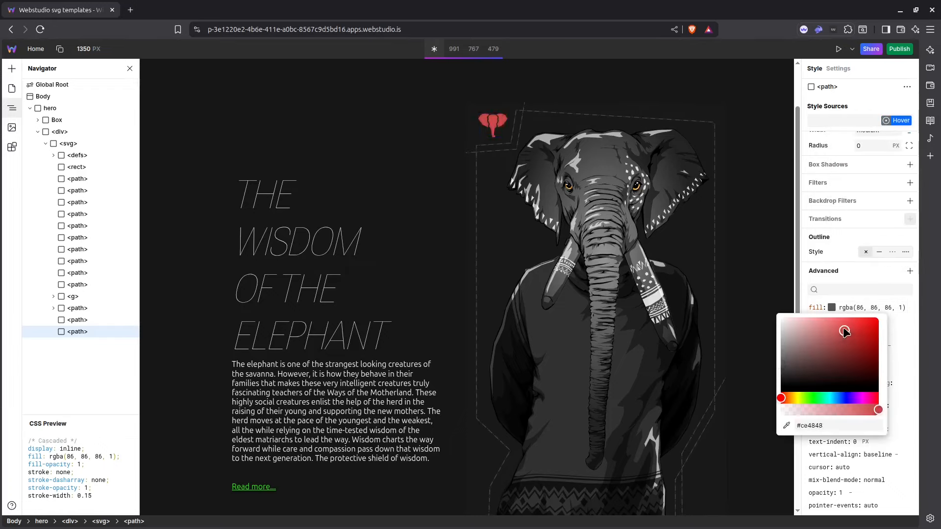
drag(844, 331, 881, 303)
click(802, 408)
click(772, 278)
click(887, 120)
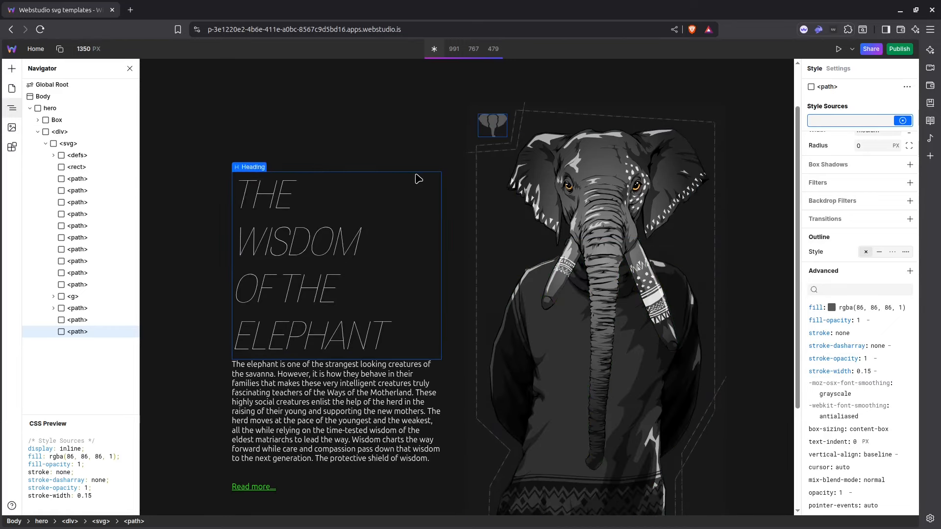
scroll(427, 179, down, 2)
scroll(451, 181, up, 2)
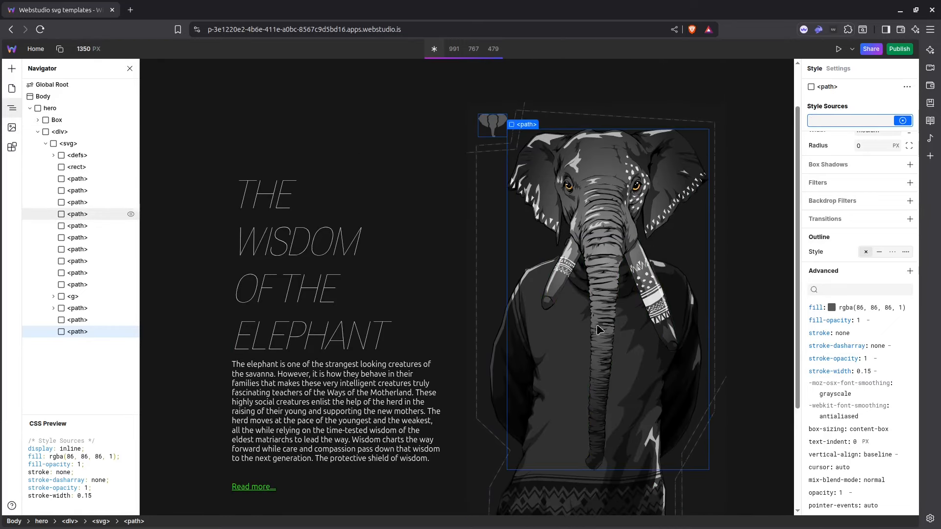
Add a transition to the sweater path's local styles for the fill property with a 500 ms duration.
click(564, 335)
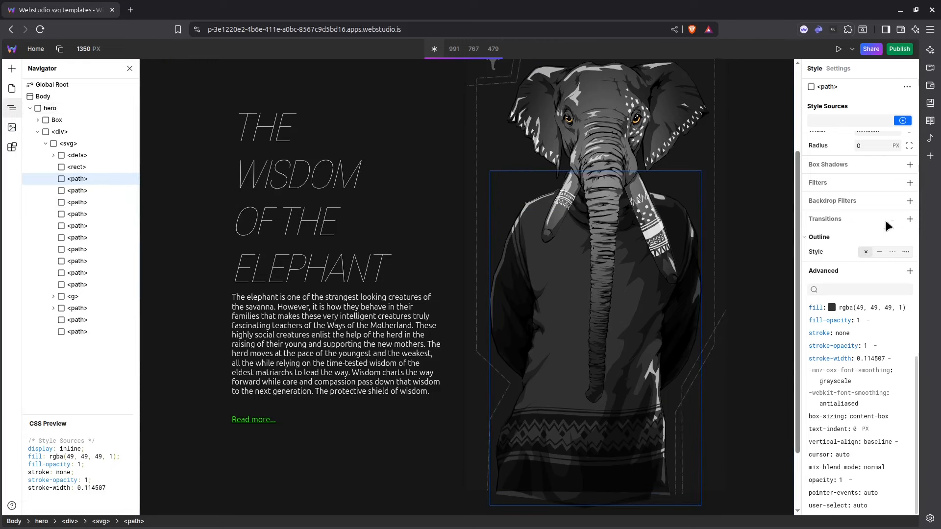
scroll(833, 252, up, 2)
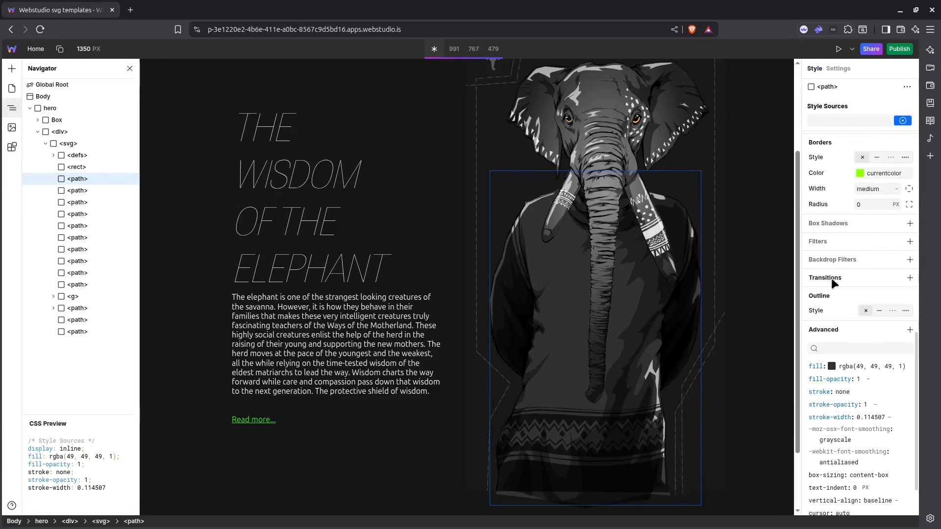
click(910, 278)
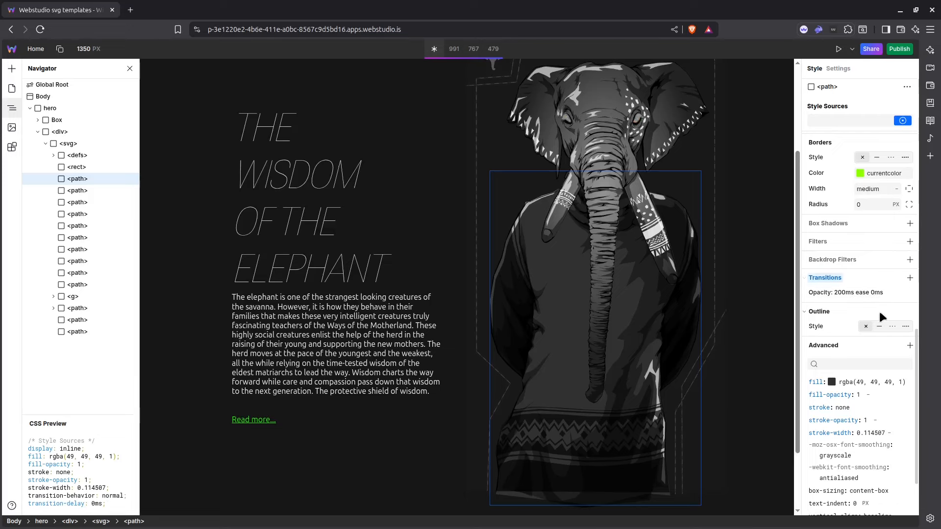
click(827, 294)
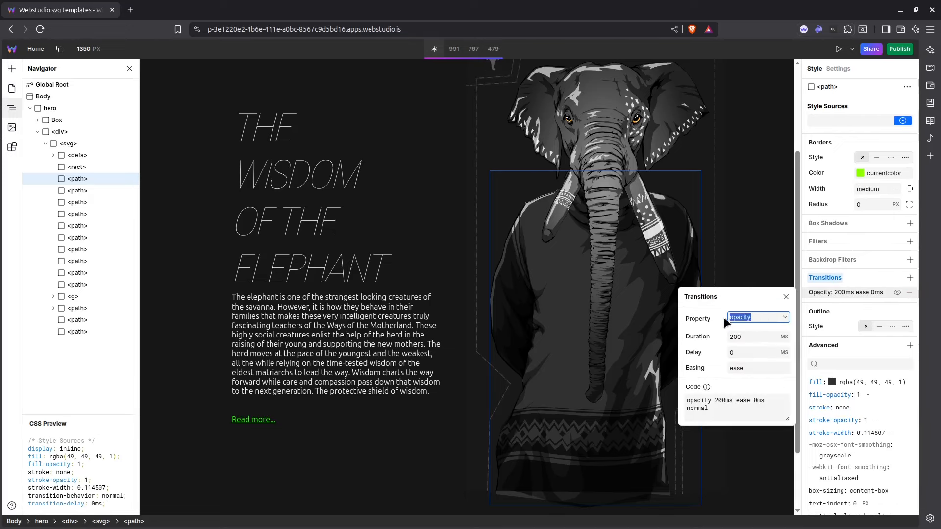
text(fill)
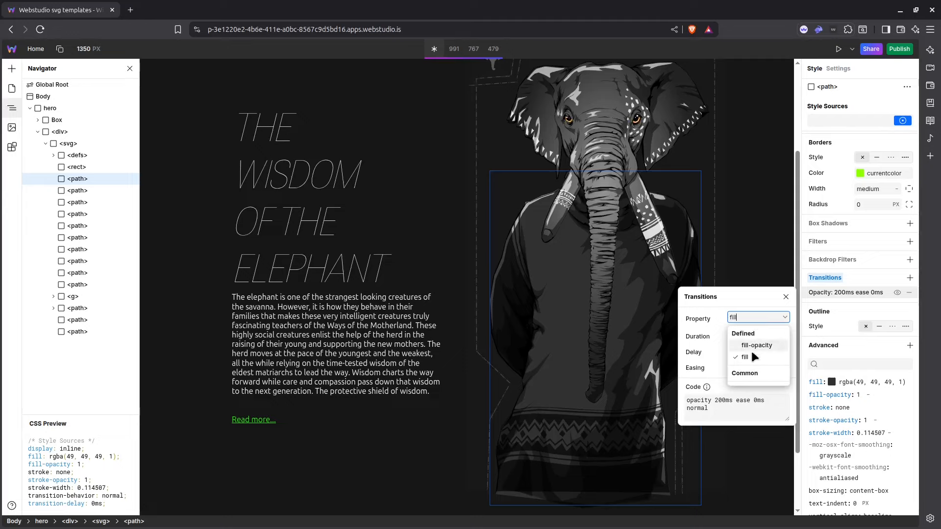
click(752, 355)
drag(746, 335, 745, 336)
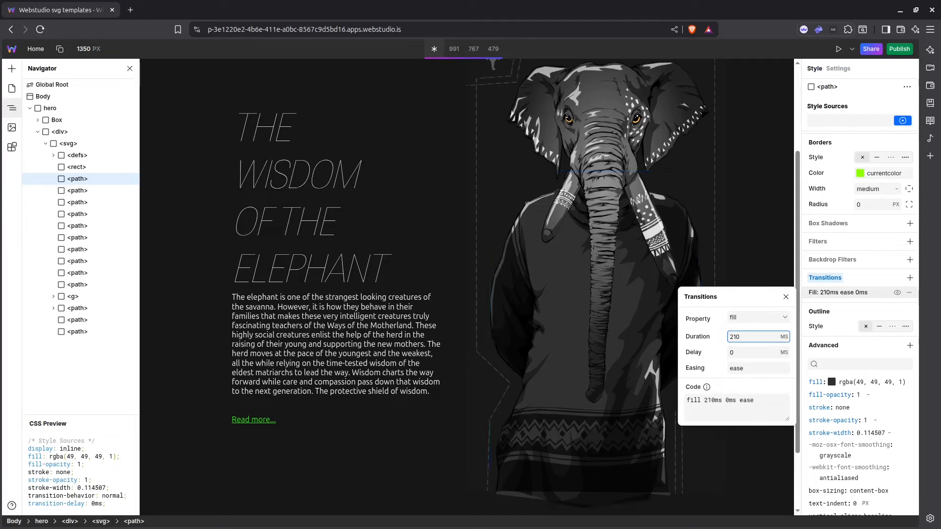
double_click(738, 336)
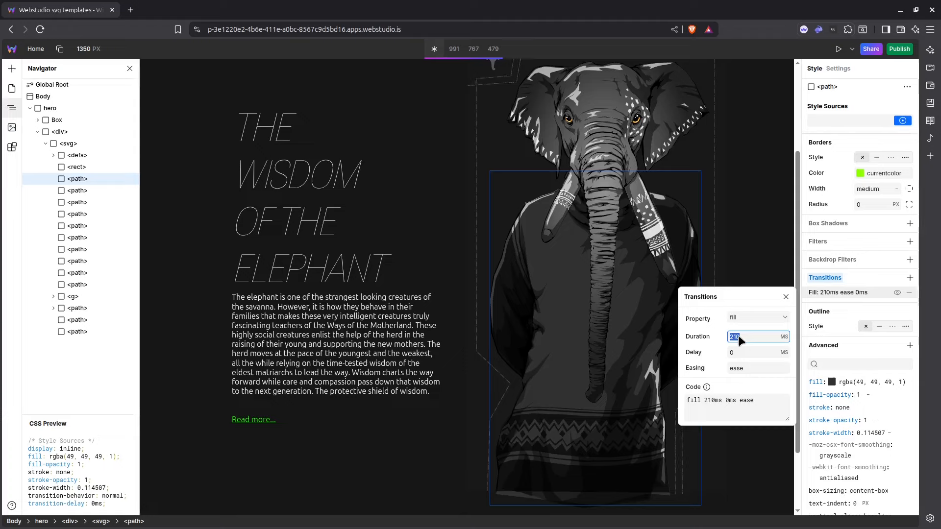
text(500)
key(Return)
click(773, 274)
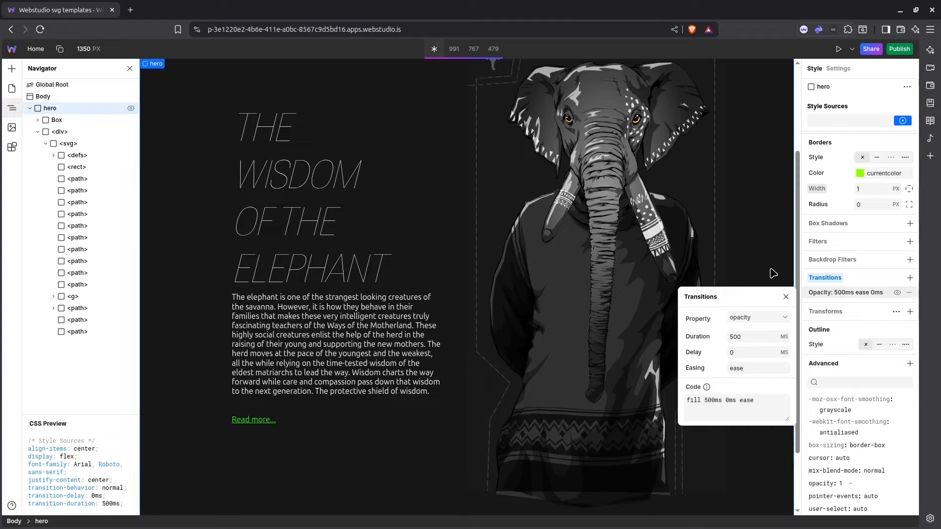
click(780, 260)
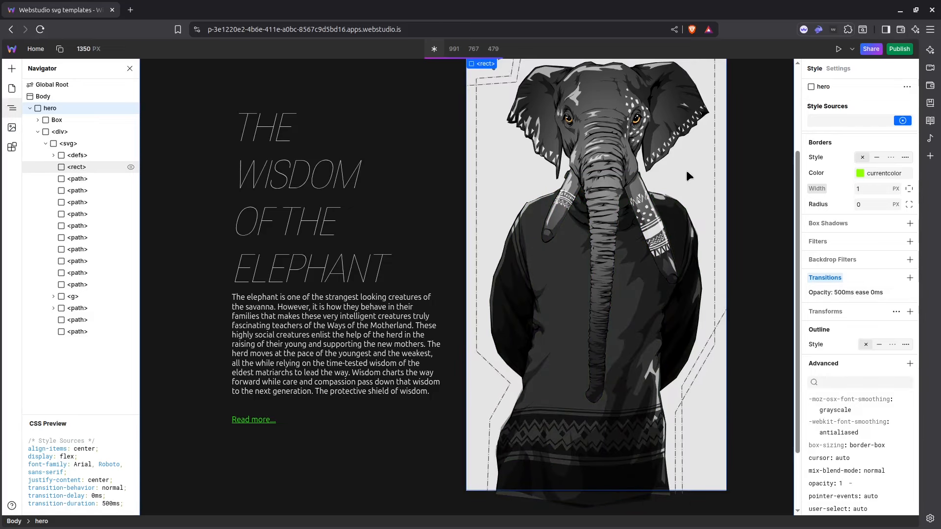
Add a transition for the fill property with a 500 ms duration to the background rect's local styles.
click(687, 170)
scroll(846, 277, up, 3)
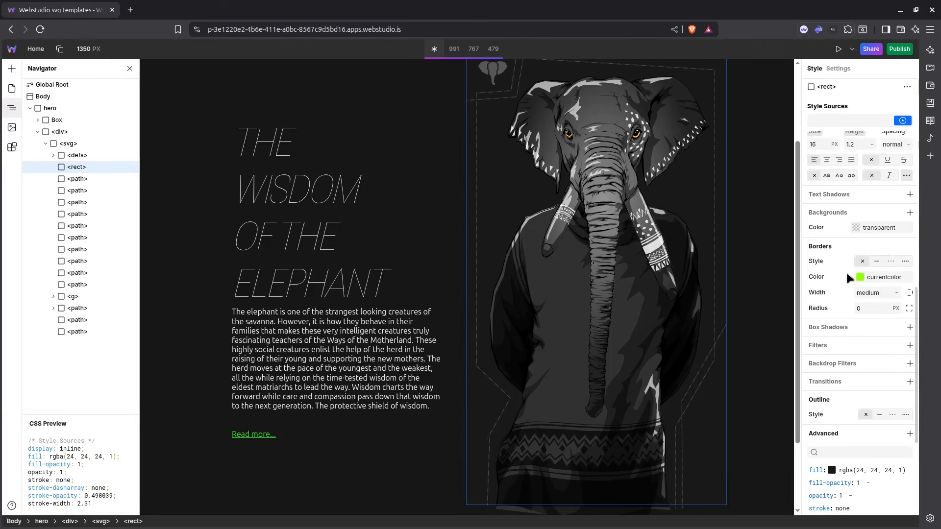
scroll(846, 273, down, 5)
scroll(792, 259, down, 1)
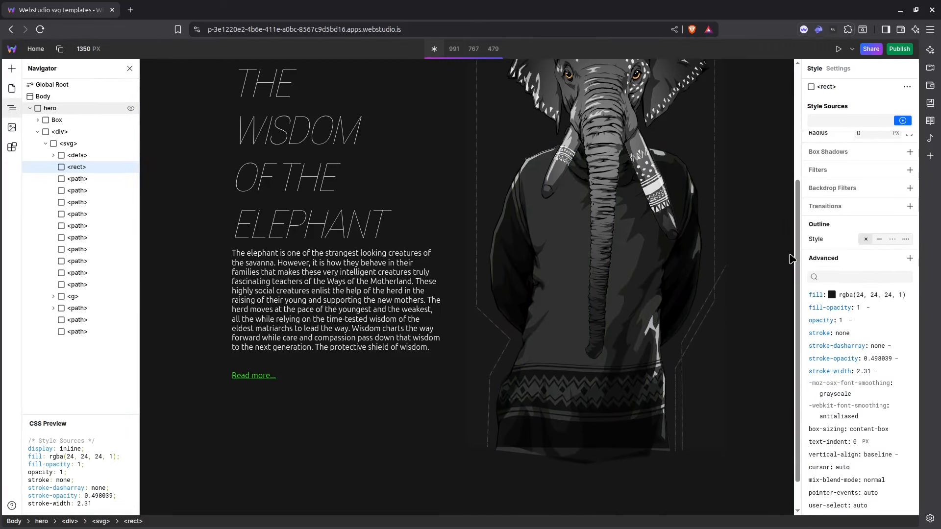
click(904, 121)
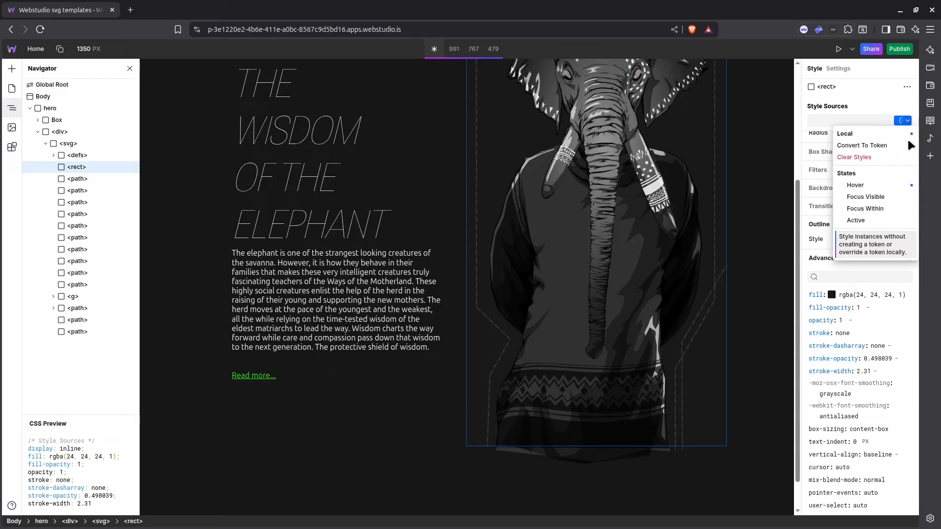
click(783, 273)
click(909, 206)
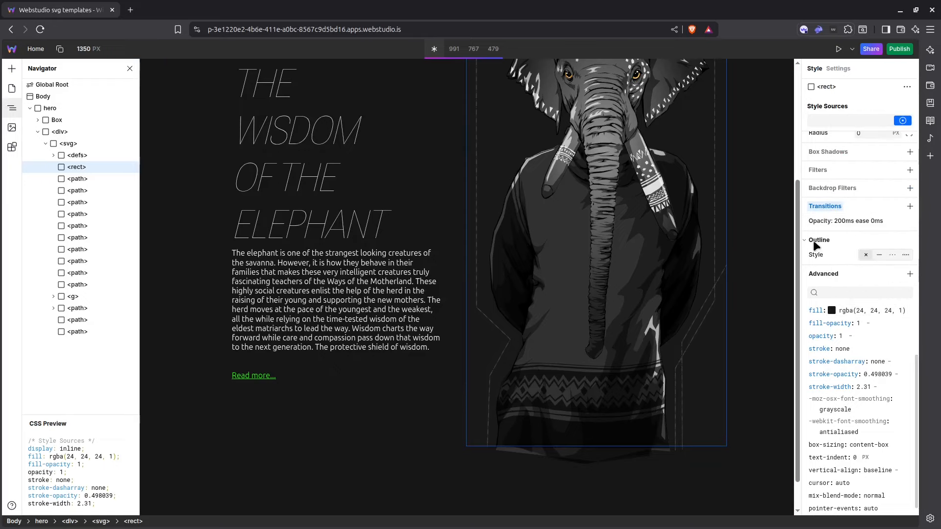
click(818, 220)
click(785, 246)
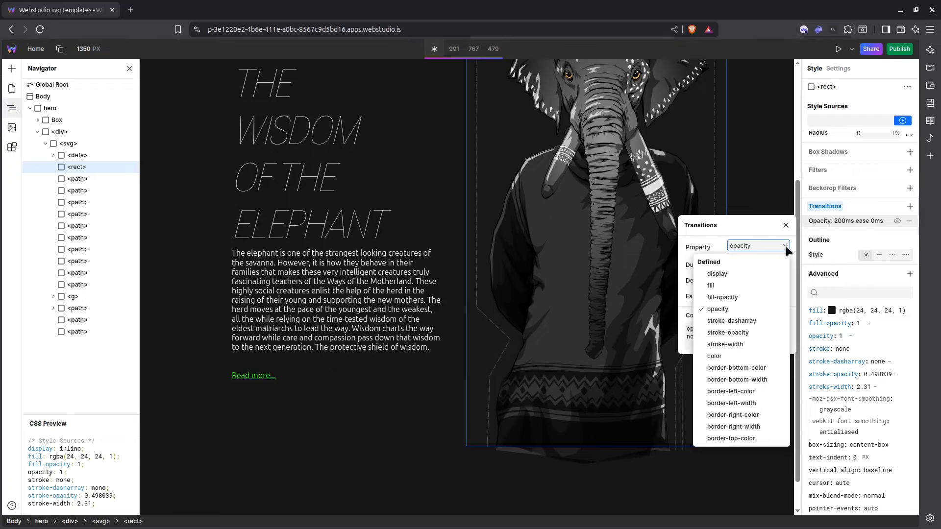
click(730, 285)
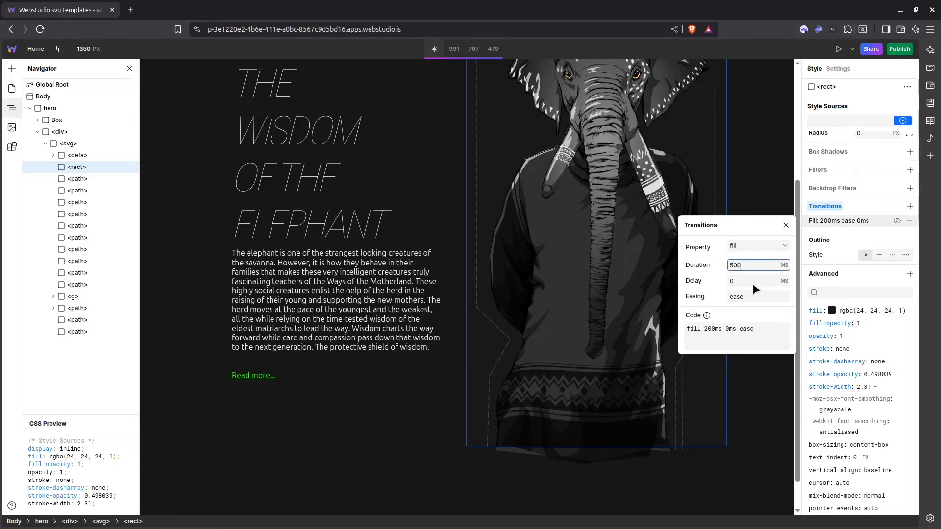
click(771, 196)
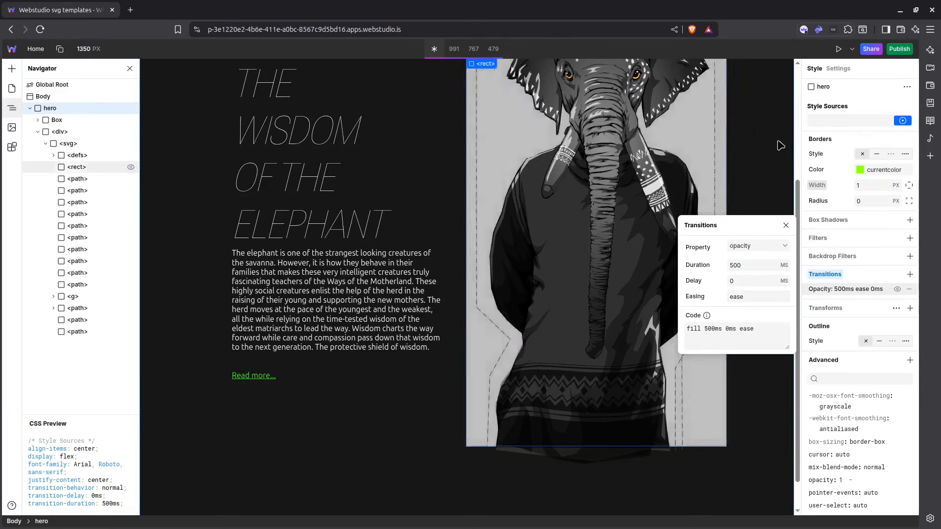
scroll(781, 158, up, 3)
click(785, 225)
Check the hover fill transitions on the elephant's background and sweater, and select the small elephant logo path.
scroll(767, 184, down, 2)
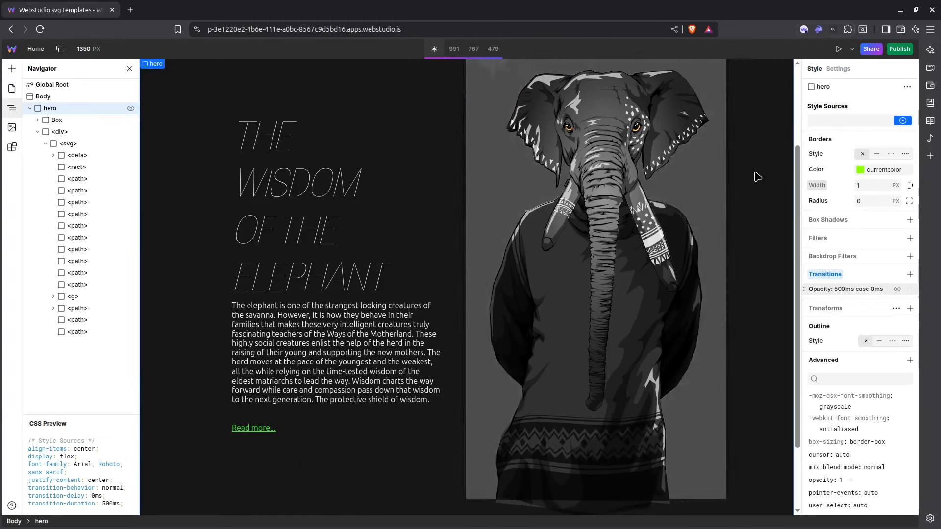
scroll(760, 196, down, 1)
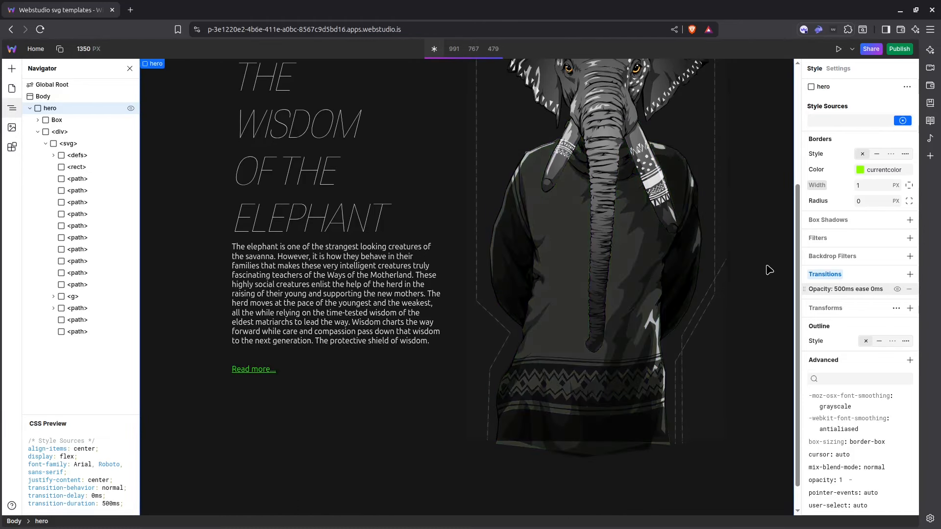
scroll(683, 307, up, 1)
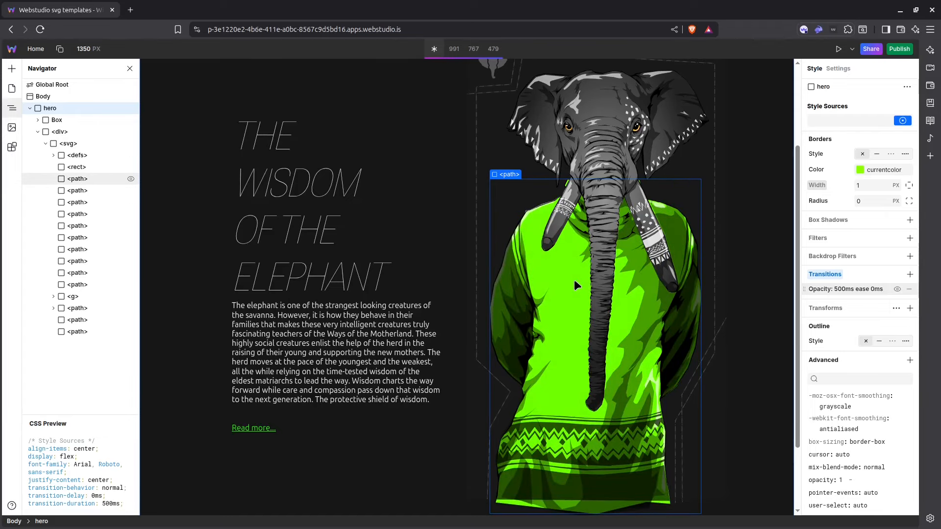
scroll(574, 279, up, 1)
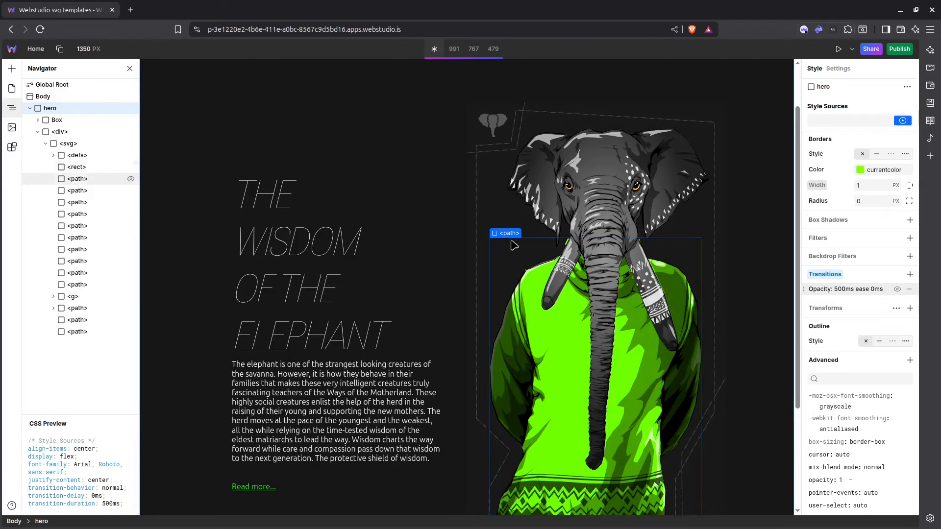
click(496, 127)
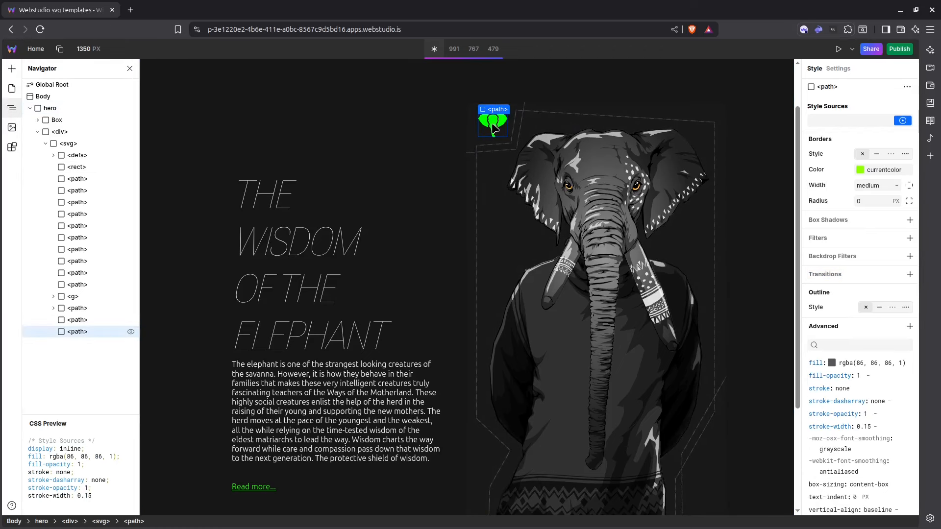
scroll(384, 172, down, 1)
Open the page preview and examine the elephant section and its hover effects.
click(840, 49)
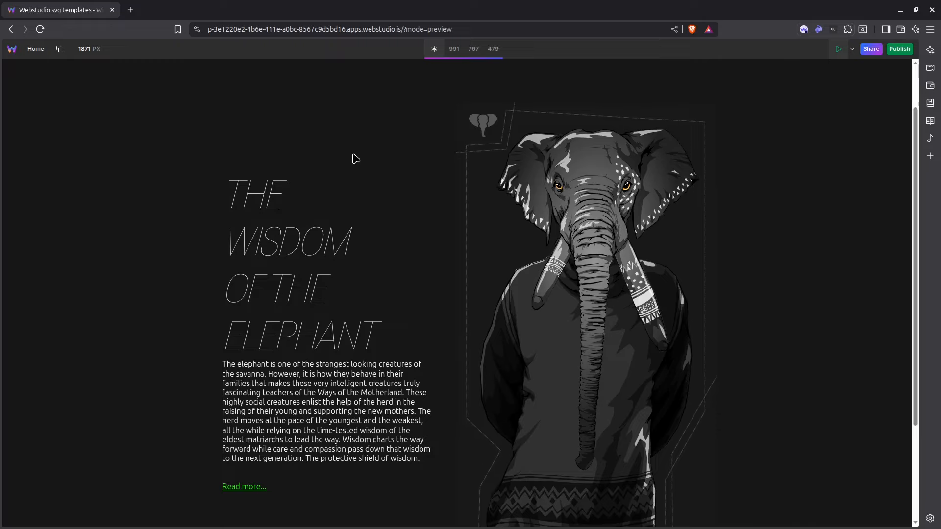
scroll(332, 177, down, 1)
scroll(341, 166, up, 2)
scroll(389, 166, down, 2)
scroll(389, 166, up, 1)
scroll(389, 166, down, 1)
scroll(424, 162, up, 1)
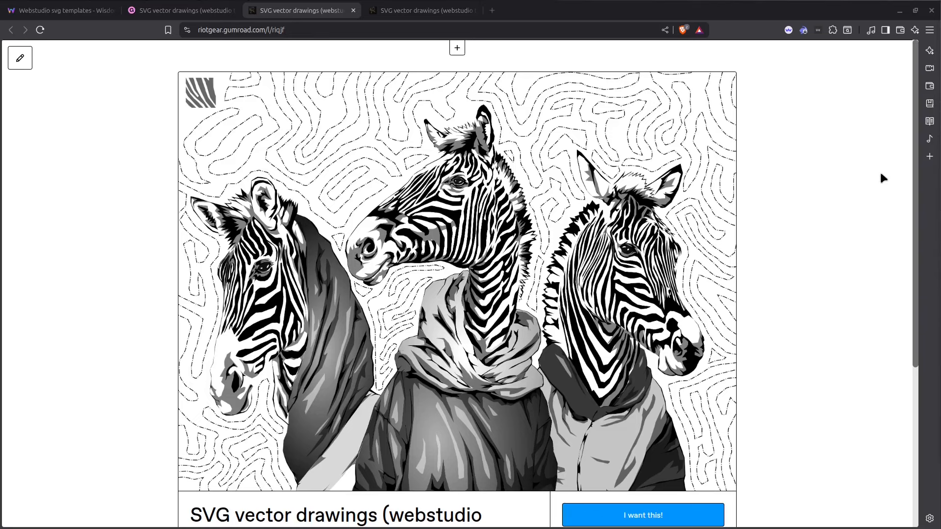
Look over the Gumroad product page for the SVG vector drawings (webstudio tutorial).
scroll(868, 178, down, 5)
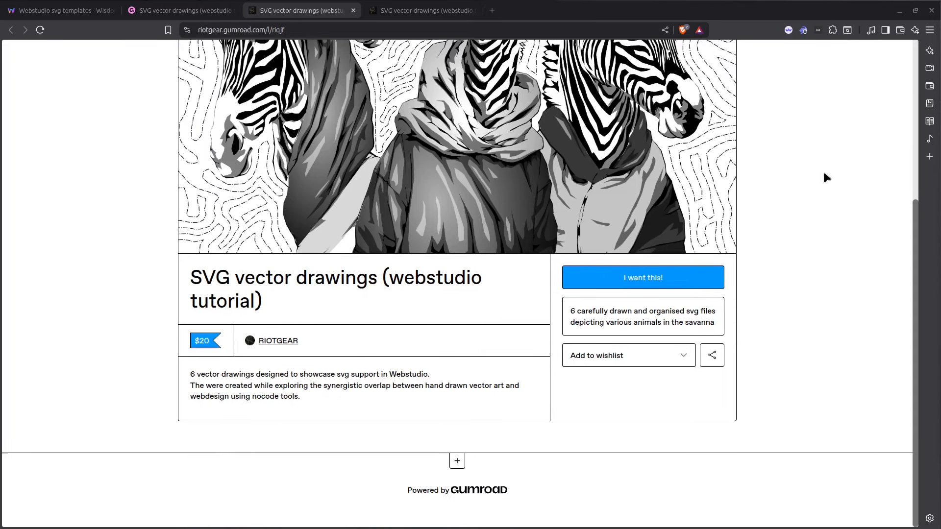
scroll(823, 173, up, 5)
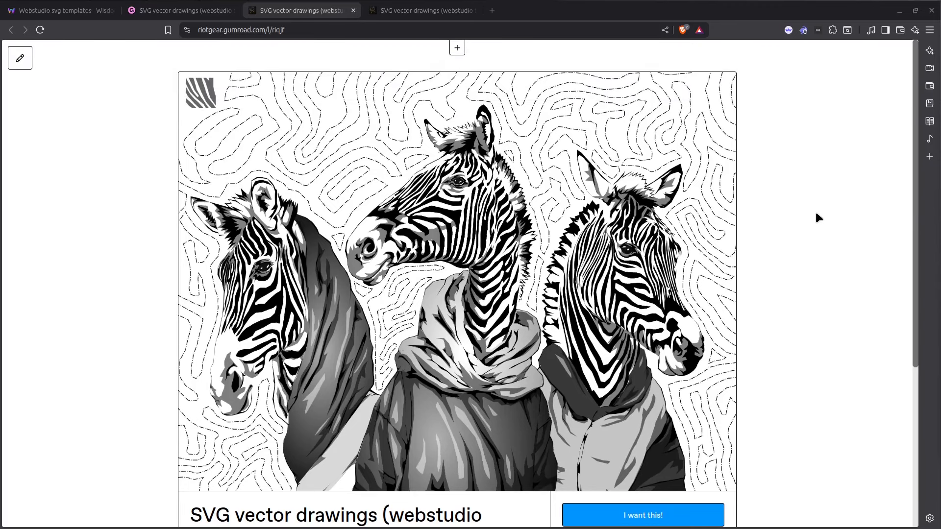
Switch back to the Webstudio preview and look through the animal sections of the page.
click(62, 16)
scroll(706, 192, down, 12)
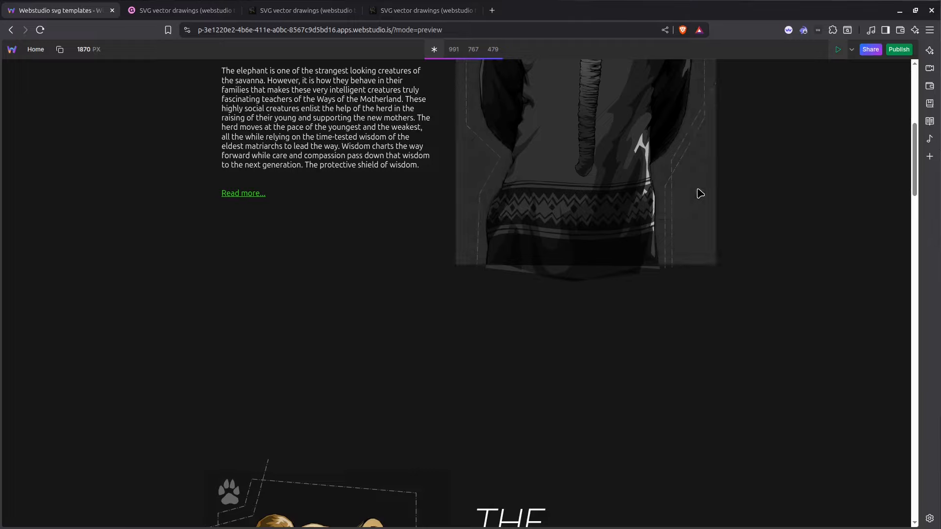
scroll(713, 198, down, 20)
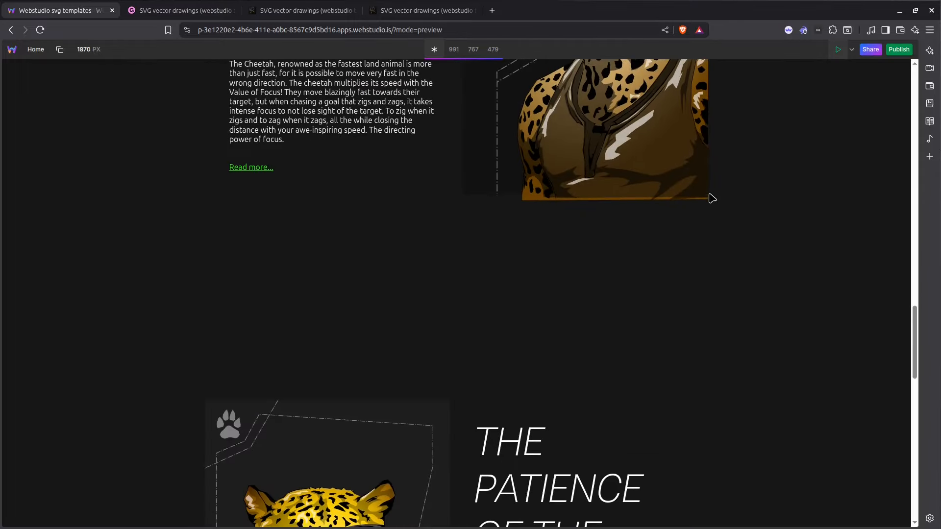
scroll(712, 198, down, 10)
scroll(712, 198, up, 20)
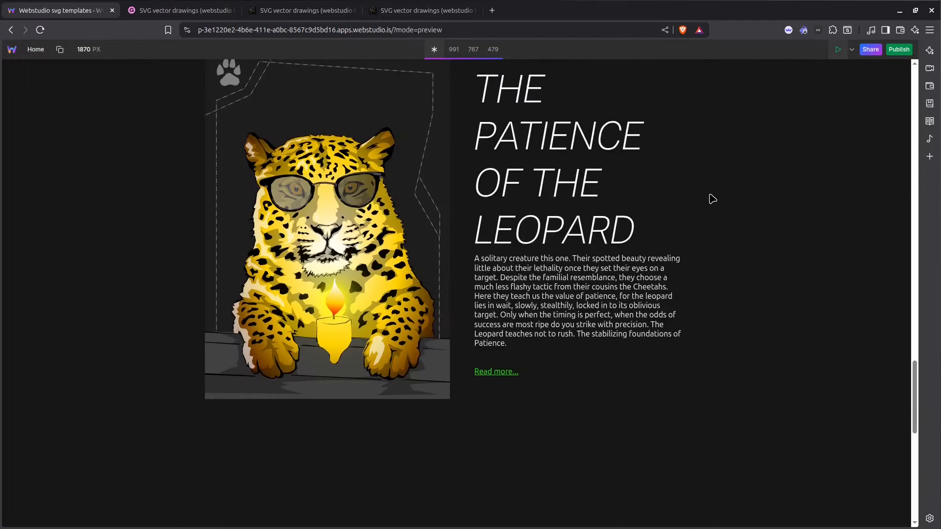
scroll(712, 198, up, 15)
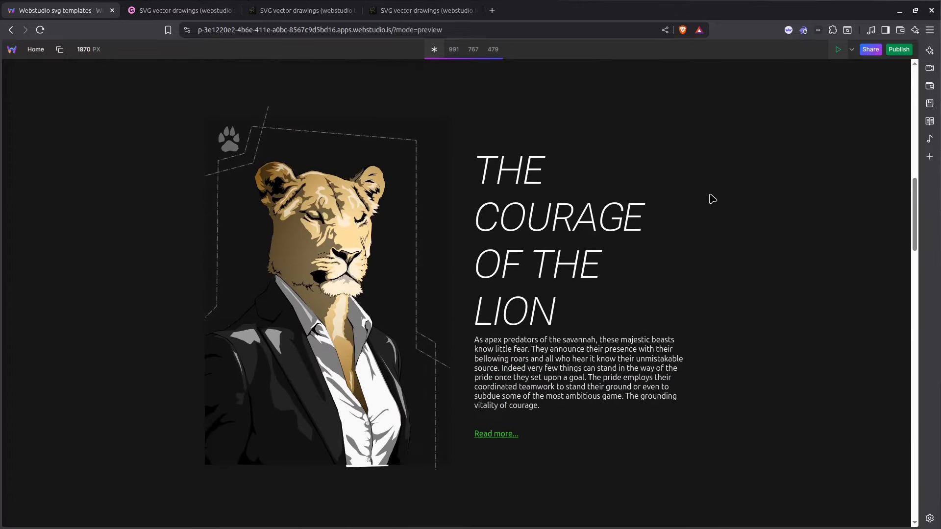
scroll(712, 198, up, 8)
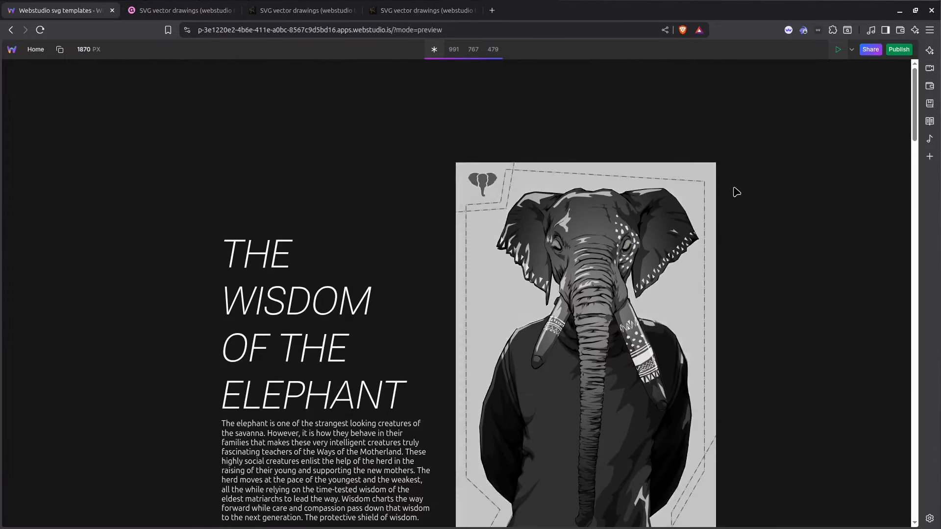
Check the hover fill effects on the elephant, lion, cheetah, leopard and giraffe illustrations in the preview.
scroll(777, 184, down, 3)
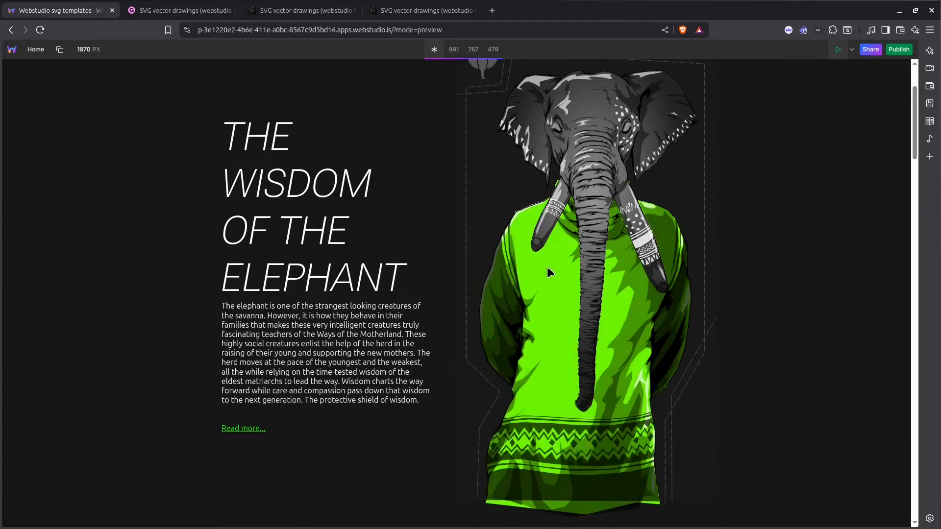
scroll(729, 191, down, 5)
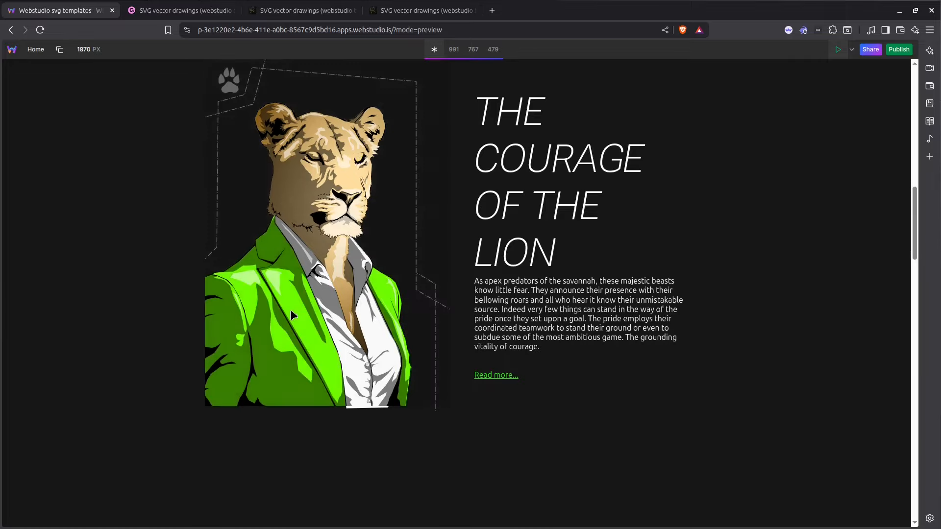
scroll(593, 289, down, 6)
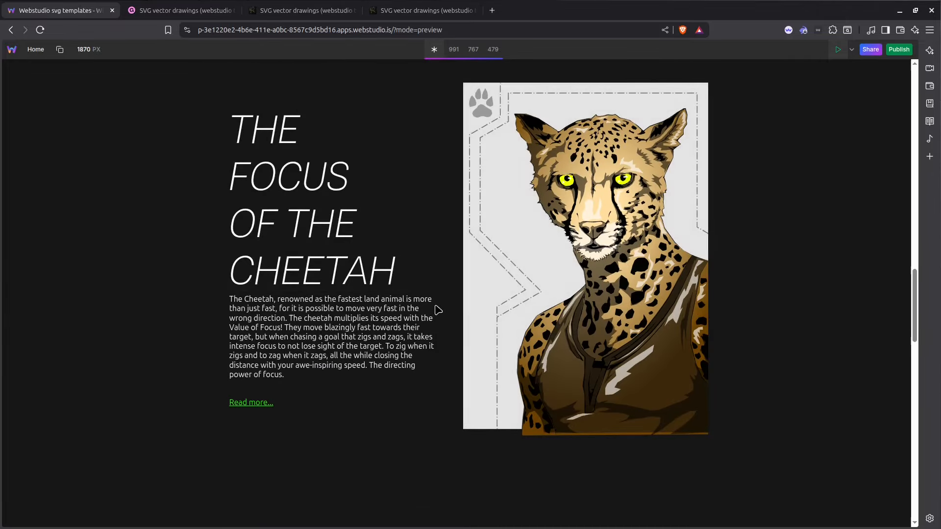
scroll(418, 260, down, 6)
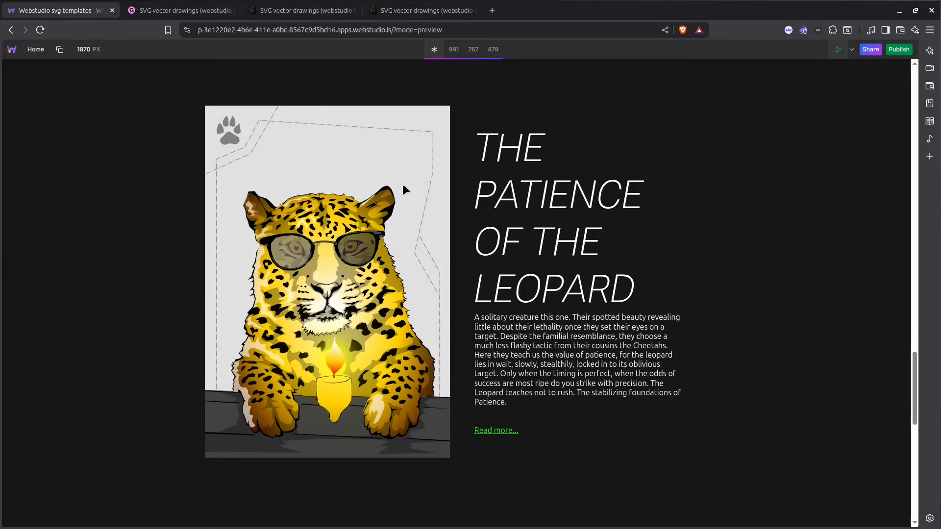
scroll(426, 273, down, 6)
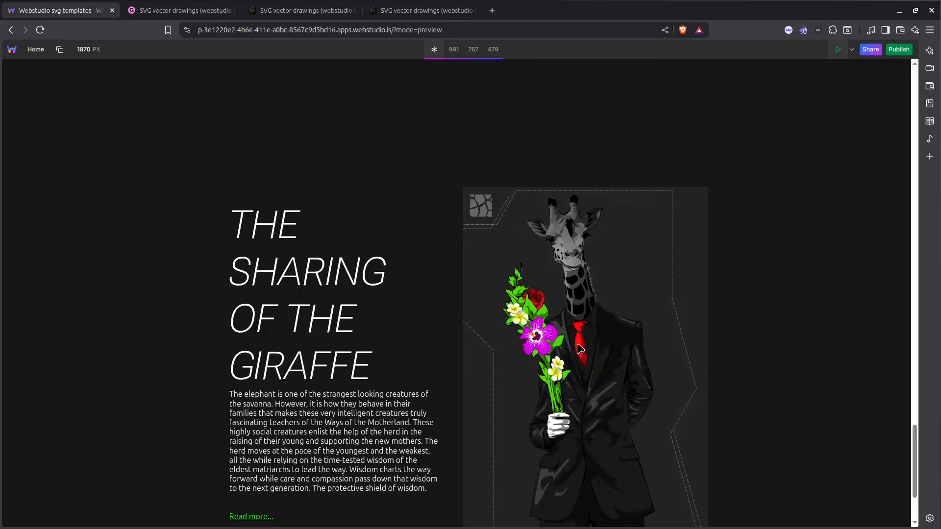
scroll(721, 306, up, 1)
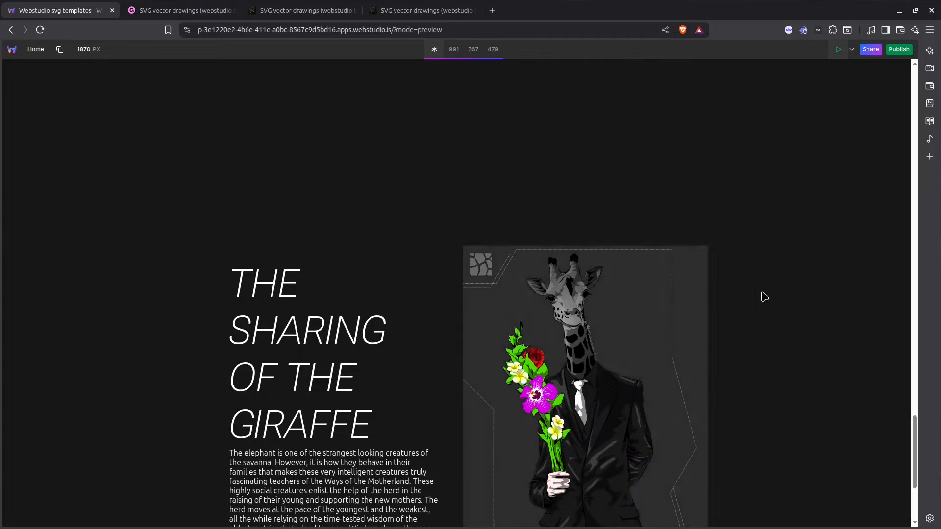